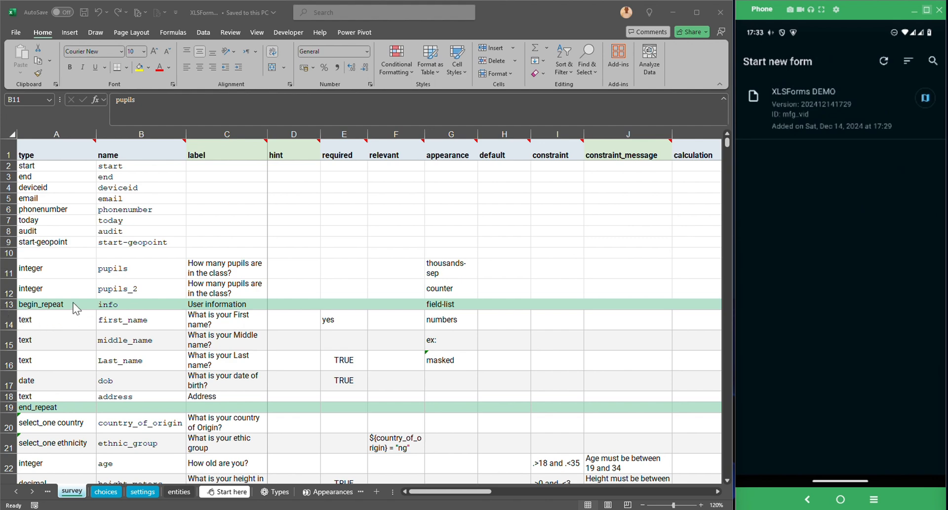
Insert fifteen blank rows at row 11, above the pupils question.
{"action": "scroll", "coordinate": [74, 308], "scroll_direction": "down", "scroll_amount": 5}
{"action": "scroll", "coordinate": [75, 308], "scroll_direction": "down", "scroll_amount": 2}
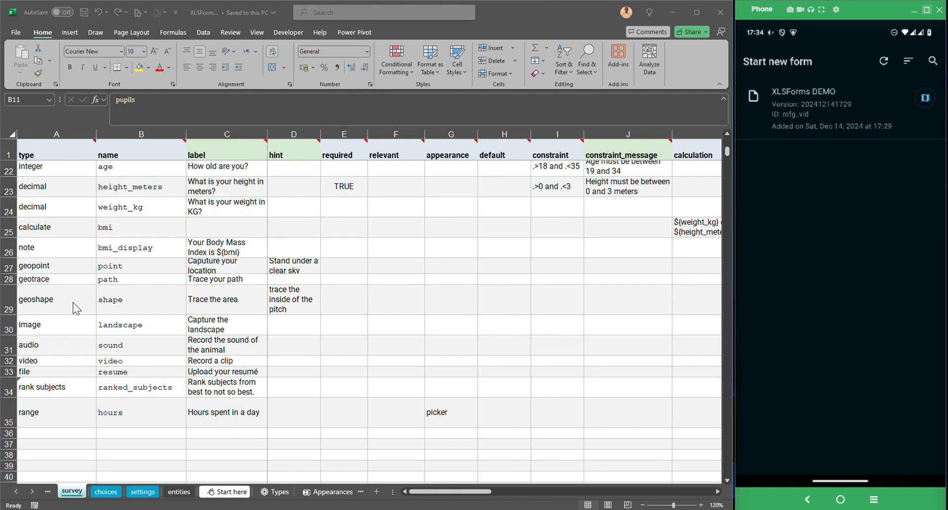
{"action": "scroll", "coordinate": [73, 303], "scroll_direction": "up", "scroll_amount": 7}
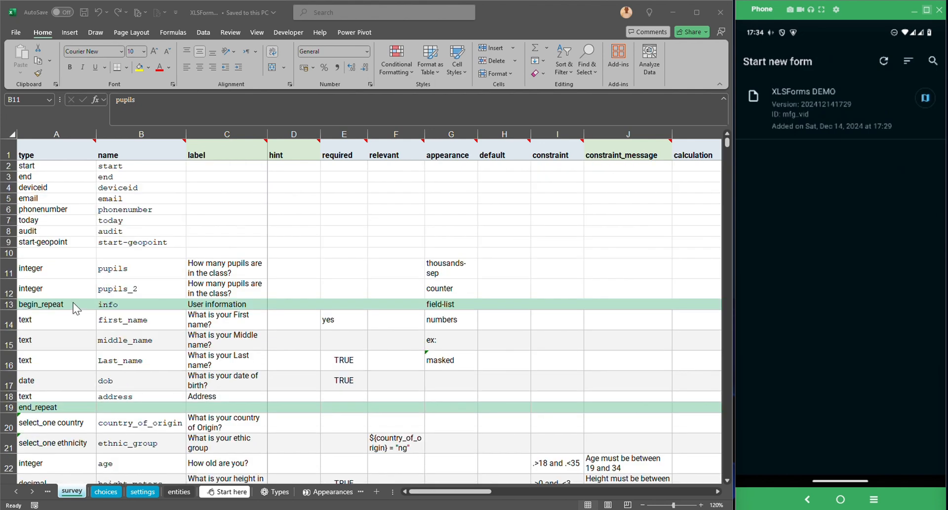
{"action": "left_click", "coordinate": [4, 271]}
{"action": "key", "text": "shift+Down"}
{"action": "key", "text": "shift+Down"}
{"action": "key", "text": "shift+Down"}
{"action": "key", "text": "shift+Down"}
{"action": "key", "text": "shift+Down"}
{"action": "key", "text": "shift+Down"}
{"action": "key", "text": "shift+Down"}
{"action": "key", "text": "shift+Down"}
{"action": "key", "text": "shift+Down"}
{"action": "key", "text": "shift+Down"}
{"action": "key", "text": "shift+Down"}
{"action": "key", "text": "shift+Down"}
{"action": "key", "text": "shift+Down"}
{"action": "key", "text": "shift+Down"}
{"action": "key", "text": "shift+Down"}
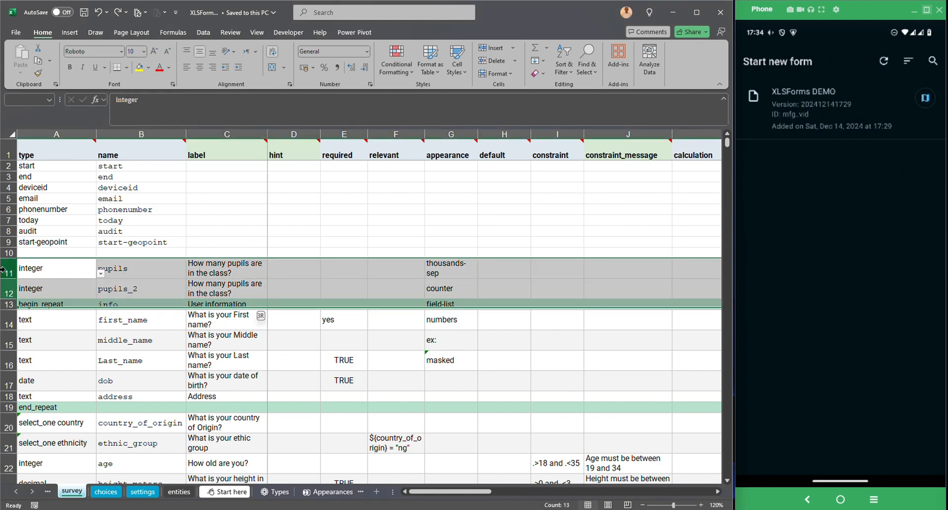
{"action": "key", "text": "ctrl+shift+plus"}
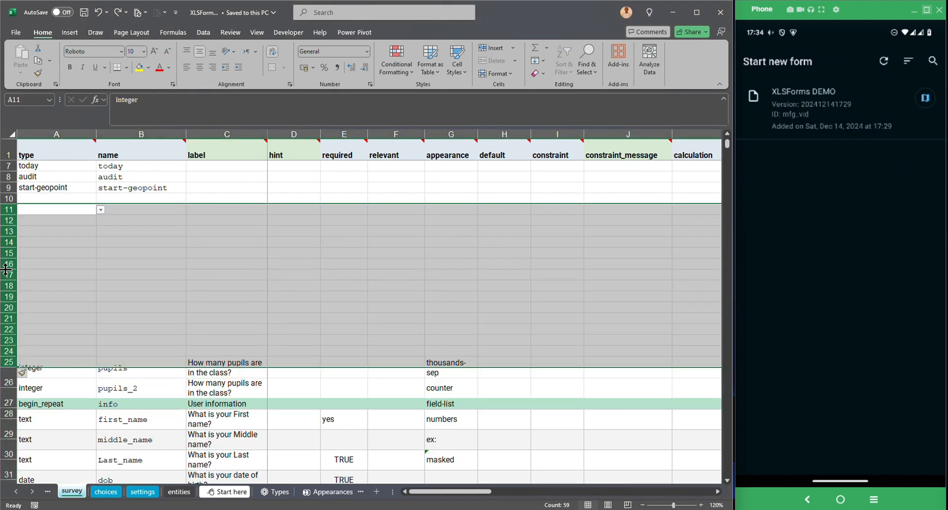
{"action": "left_click", "coordinate": [40, 279]}
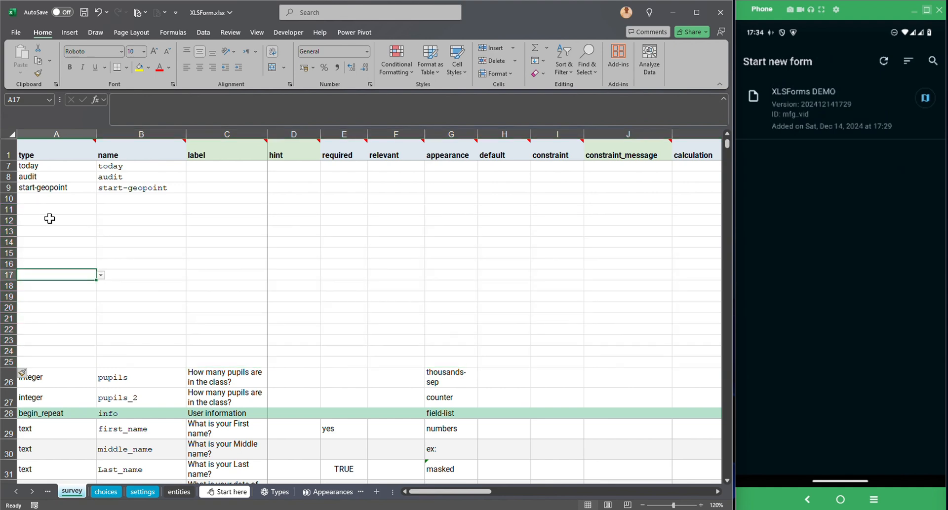
Enter type 'date' in A11 and name 'date_1' in B11.
{"action": "left_click", "coordinate": [44, 213]}
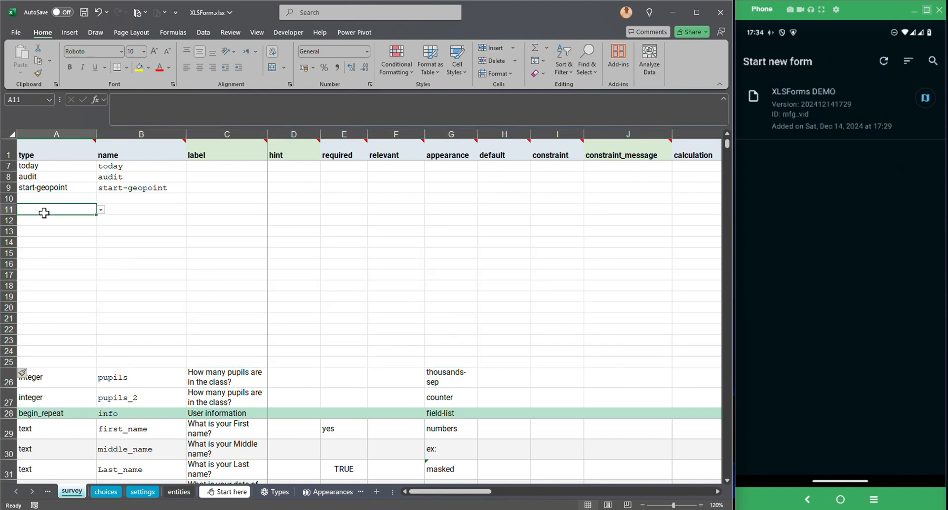
{"action": "type", "text": "date"}
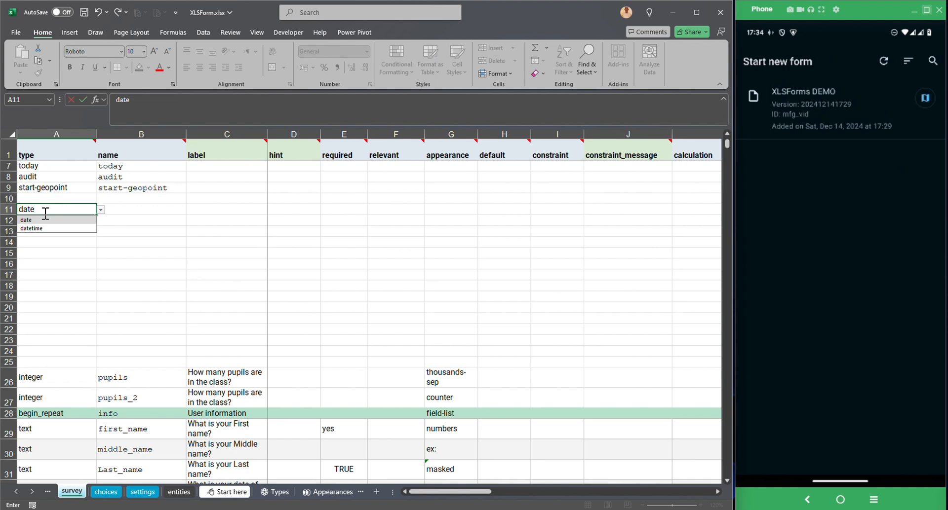
{"action": "key", "text": "Tab"}
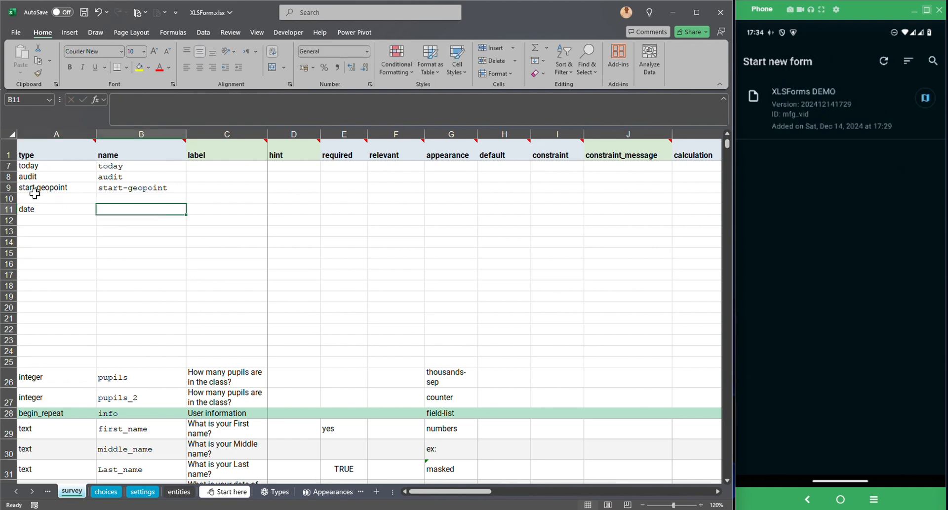
{"action": "type", "text": "date"}
{"action": "key", "text": "Tab"}
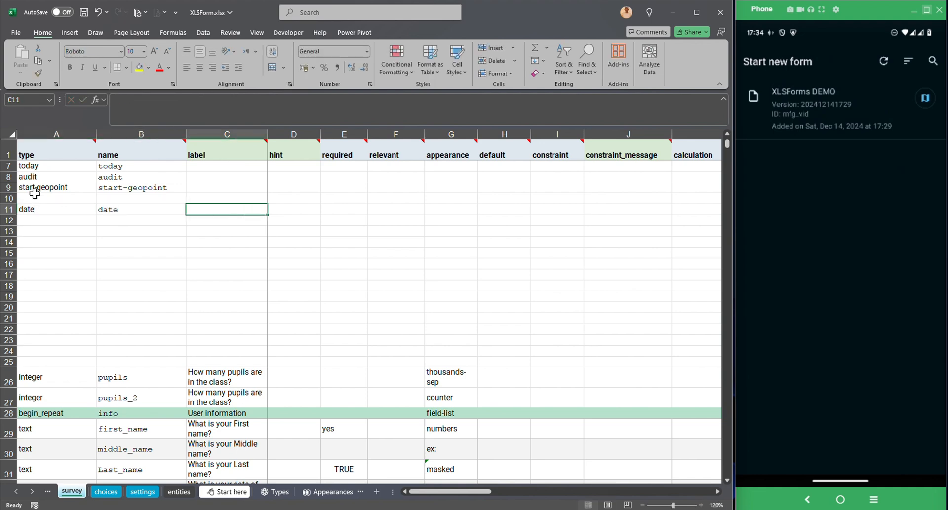
{"action": "key", "text": "Left"}
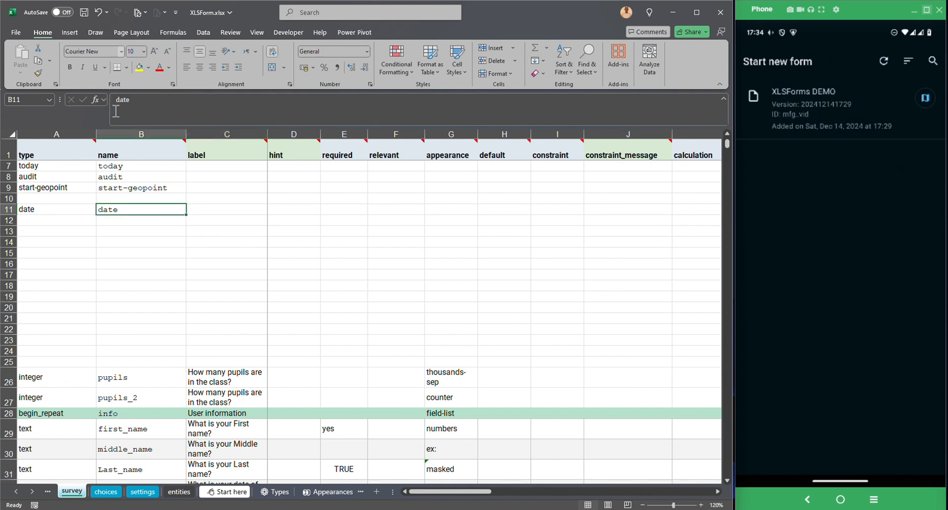
{"action": "left_click", "coordinate": [150, 107]}
{"action": "type", "text": "_1"}
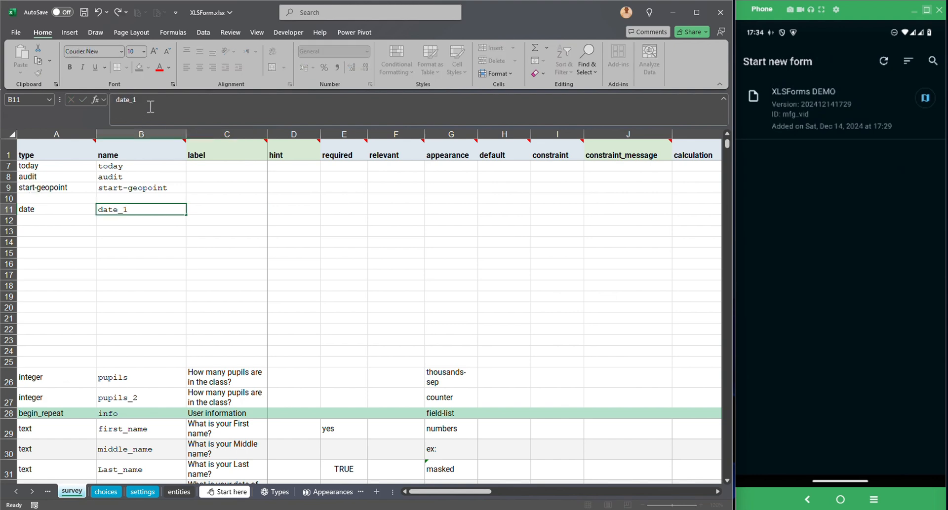
{"action": "key", "text": "Return"}
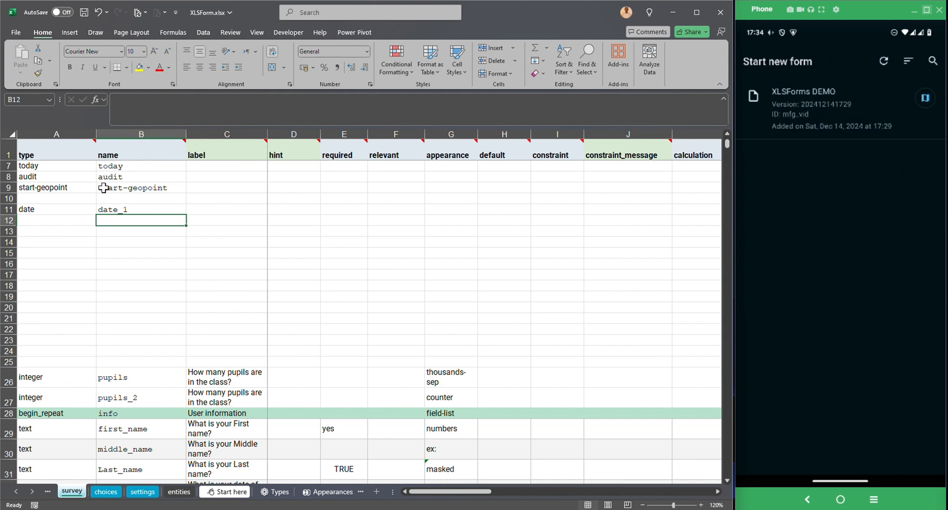
{"action": "left_click", "coordinate": [122, 210]}
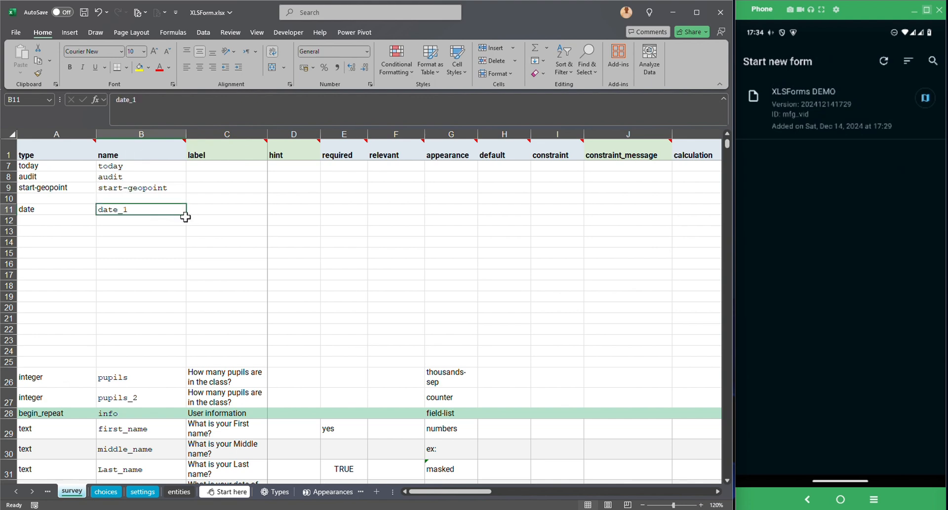
Fill names and labels date_2–date_7 and the date type down to row 17.
{"action": "left_click_drag", "start_coordinate": [186, 215], "coordinate": [227, 277]}
{"action": "left_click", "coordinate": [67, 215]}
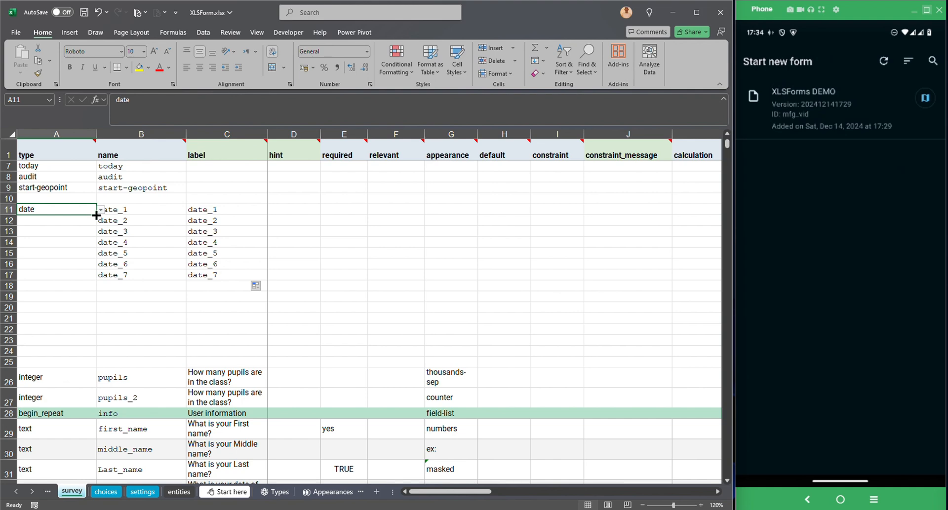
{"action": "left_click_drag", "start_coordinate": [96, 216], "coordinate": [90, 277]}
{"action": "left_click", "coordinate": [6, 287]}
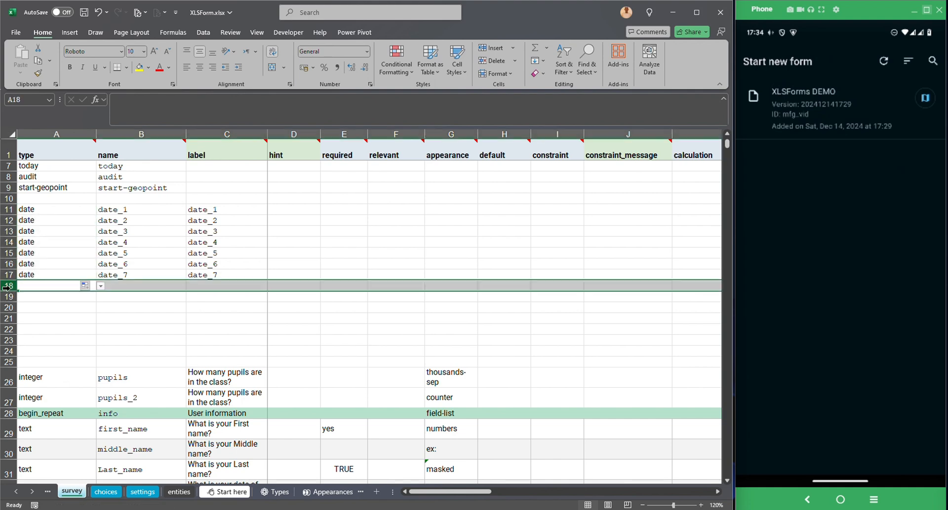
{"action": "mouse_move", "coordinate": [6, 288]}
{"action": "left_mouse_down"}
{"action": "mouse_move", "coordinate": [6, 486]}
{"action": "mouse_move", "coordinate": [6, 168]}
{"action": "mouse_move", "coordinate": [6, 288]}
{"action": "left_mouse_up"}
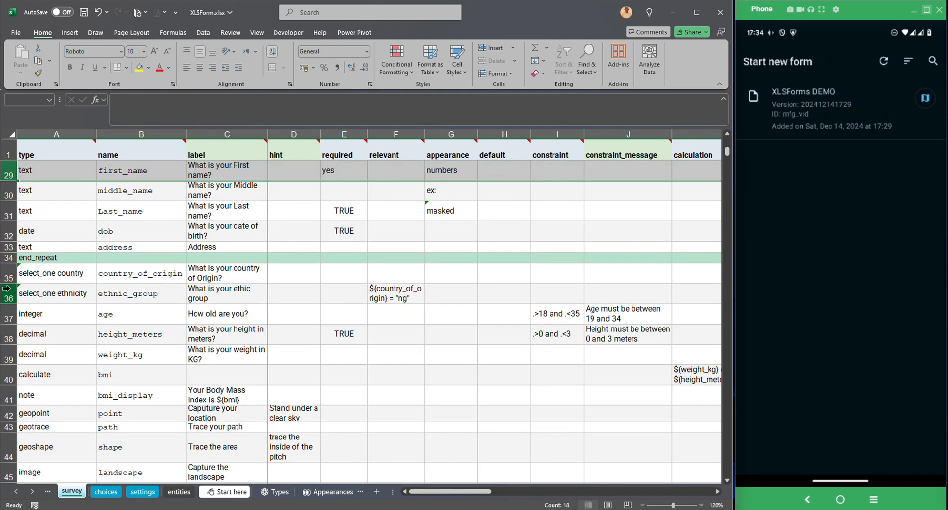
Delete the empty rows 18–25 below date_7.
{"action": "key", "text": "shift+Up"}
{"action": "key", "text": "shift+Up"}
{"action": "key", "text": "shift+Up"}
{"action": "key", "text": "ctrl+shift+Up"}
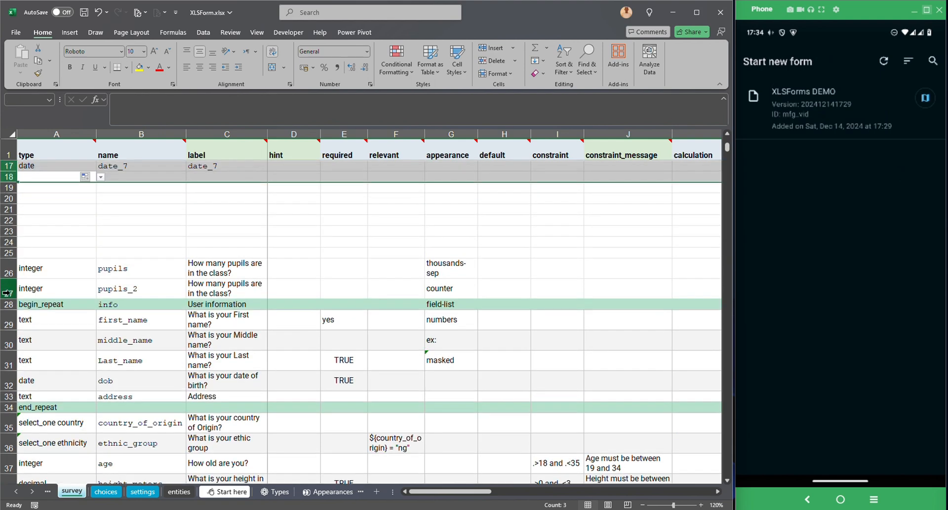
{"action": "left_click", "coordinate": [5, 176]}
{"action": "key", "text": "shift+Down"}
{"action": "key", "text": "shift+Down"}
{"action": "key", "text": "shift+Down"}
{"action": "key", "text": "shift+Down"}
{"action": "key", "text": "shift+Down"}
{"action": "key", "text": "shift+Down"}
{"action": "key", "text": "shift+Down"}
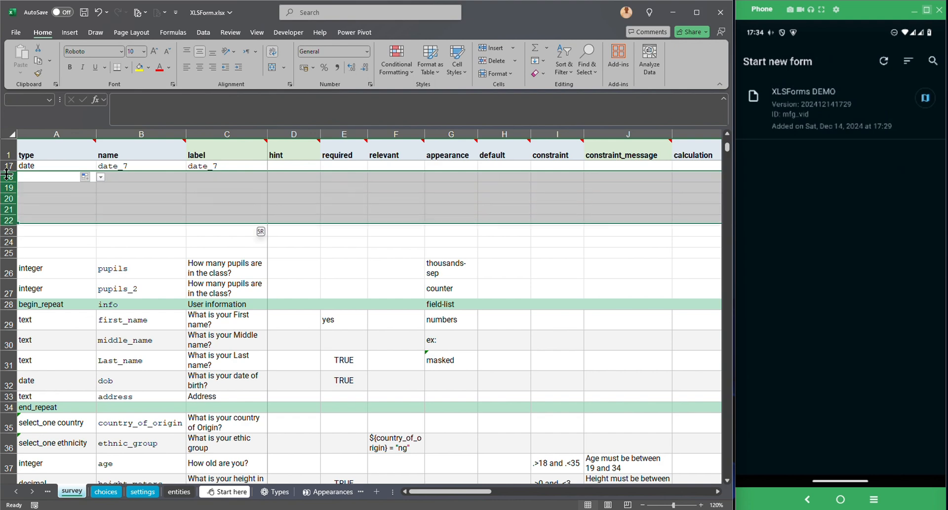
{"action": "key", "text": "ctrl+minus"}
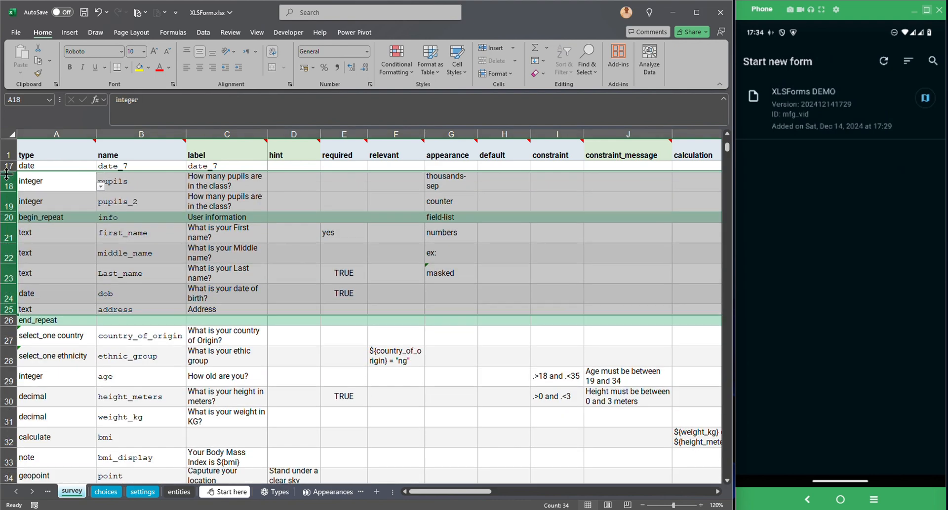
{"action": "left_click", "coordinate": [123, 269]}
Check the date_1 and date_2 label cells and return to the sheet's left edge.
{"action": "scroll", "coordinate": [123, 268], "scroll_direction": "up", "scroll_amount": 5}
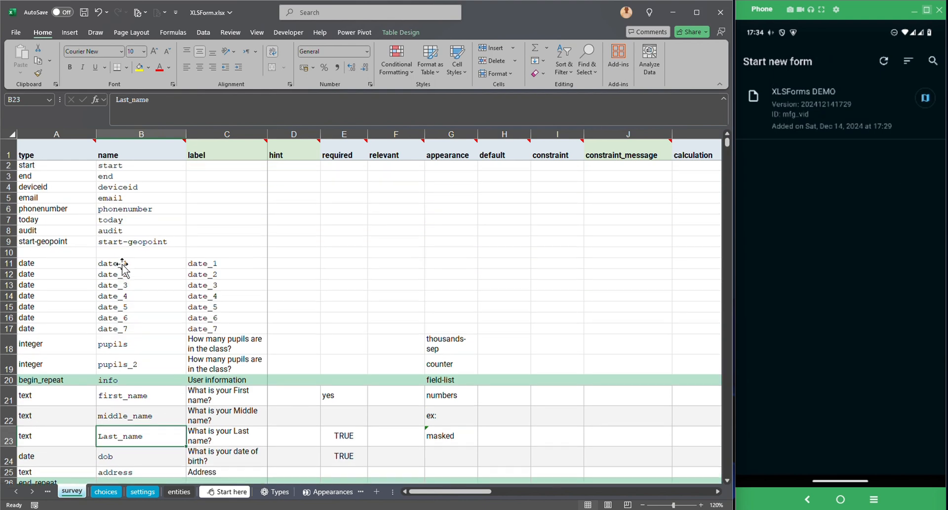
{"action": "left_click", "coordinate": [228, 275]}
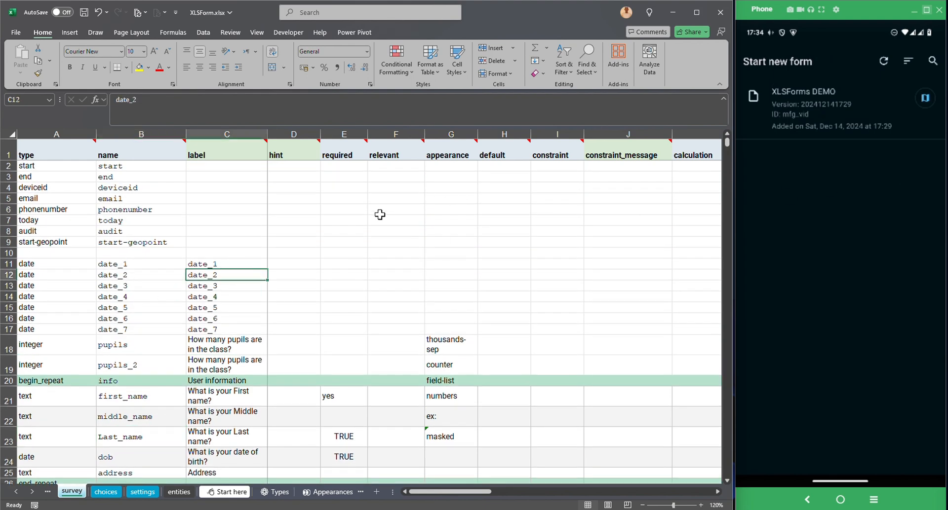
{"action": "left_click", "coordinate": [209, 264]}
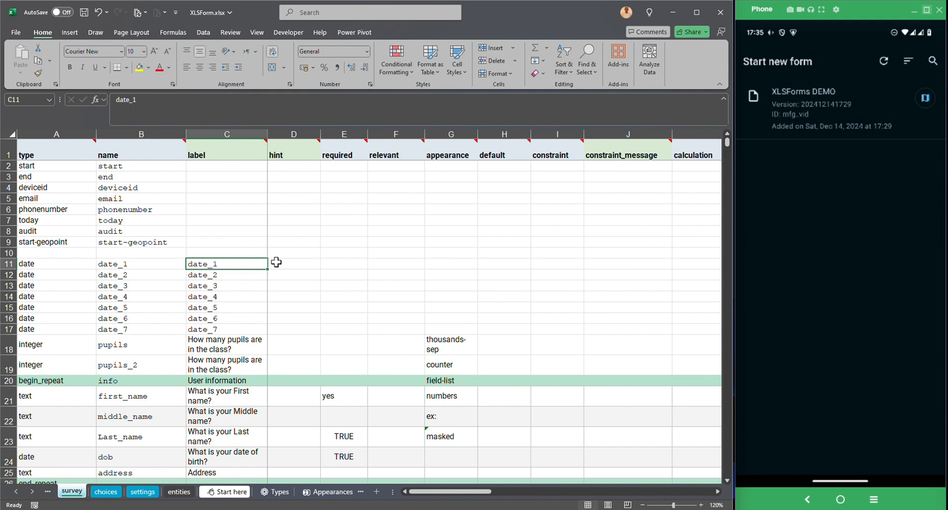
{"action": "scroll", "coordinate": [336, 265], "scroll_direction": "right", "scroll_amount": 5}
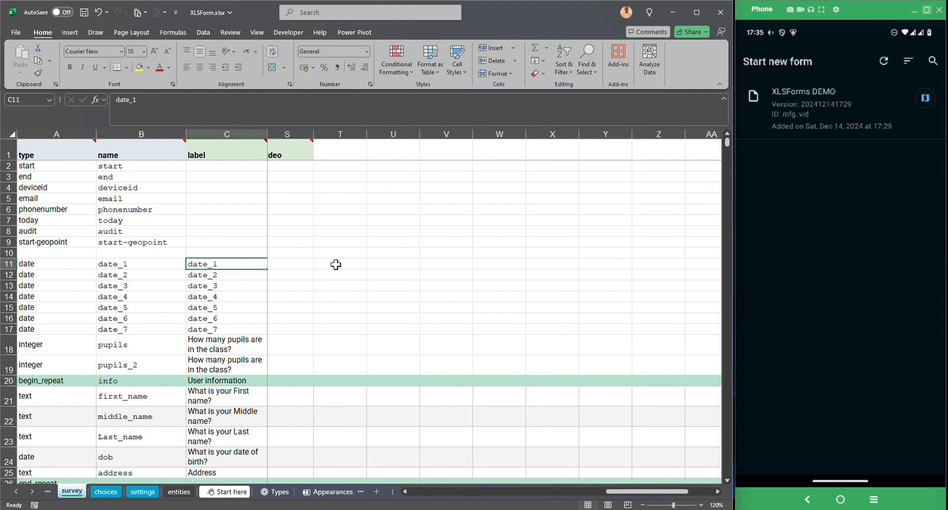
{"action": "scroll", "coordinate": [335, 265], "scroll_direction": "left", "scroll_amount": 2}
{"action": "scroll", "coordinate": [335, 265], "scroll_direction": "left", "scroll_amount": 3}
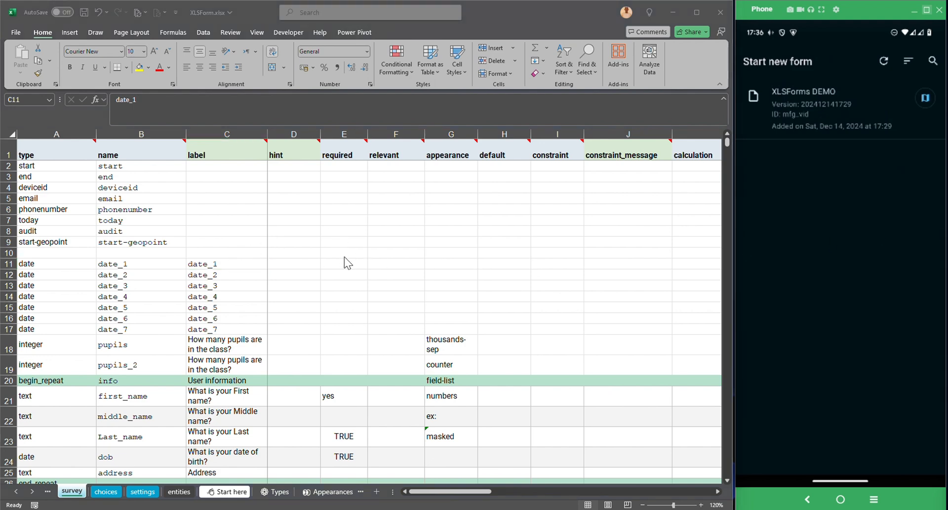
Set date_2's appearance to no-calendar.
{"action": "left_click", "coordinate": [447, 262]}
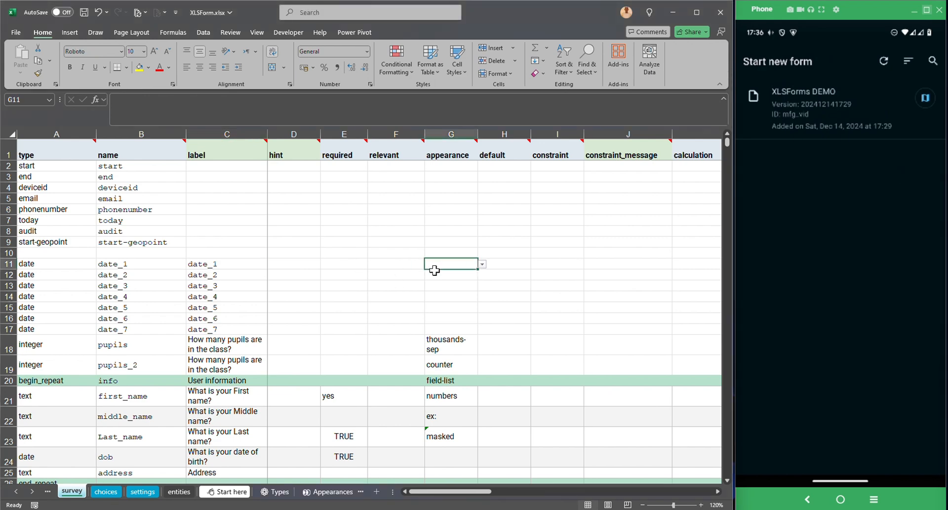
{"action": "left_click", "coordinate": [430, 272]}
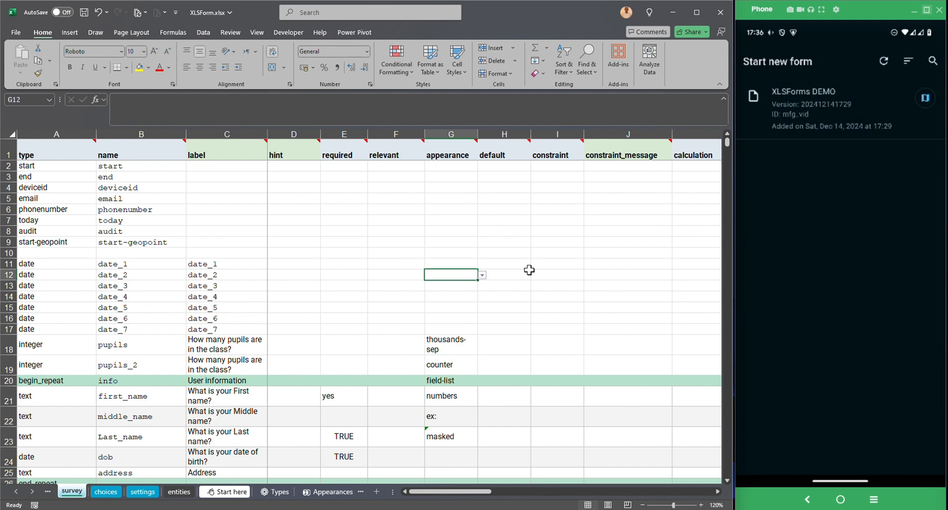
{"action": "type", "text": "no"}
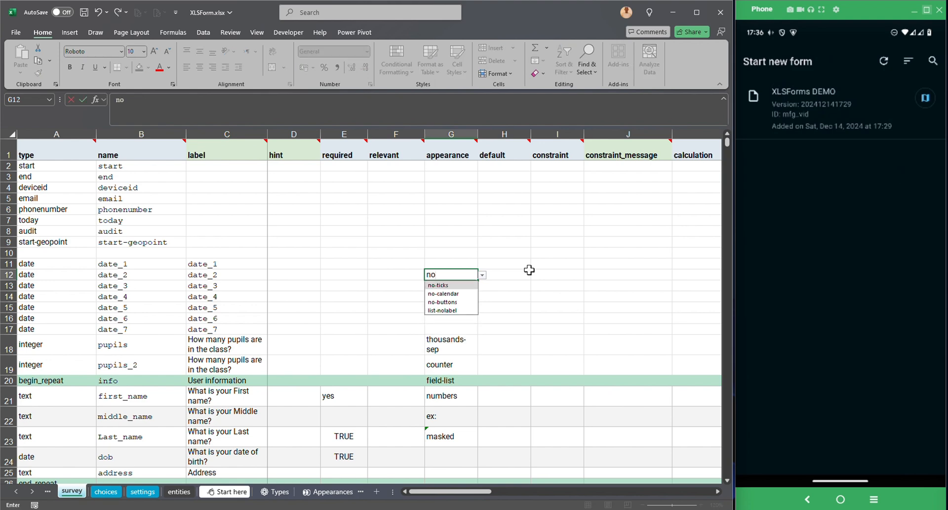
{"action": "left_click", "coordinate": [463, 294]}
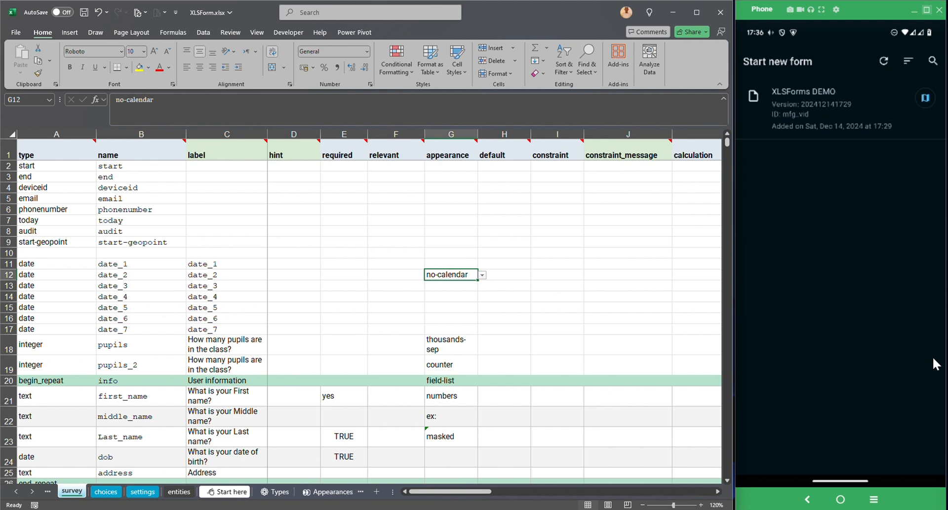
Set date_3's appearance to month-year and date_4's to year, then review both.
{"action": "left_click", "coordinate": [454, 285]}
{"action": "type", "text": "mo"}
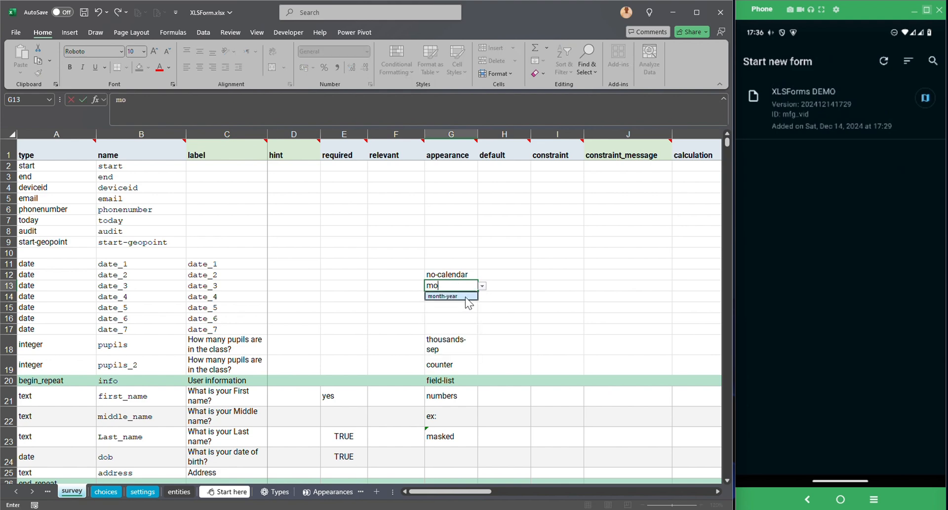
{"action": "left_click", "coordinate": [460, 296]}
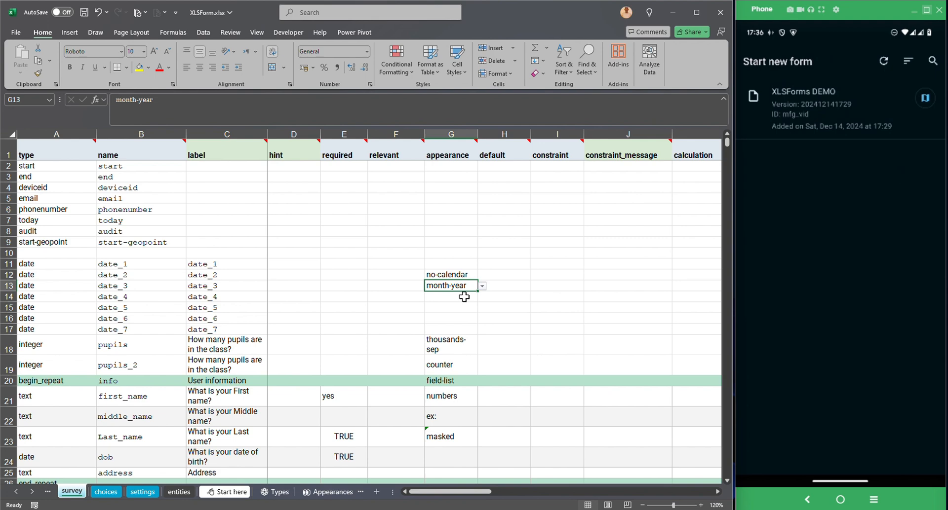
{"action": "left_click", "coordinate": [464, 297]}
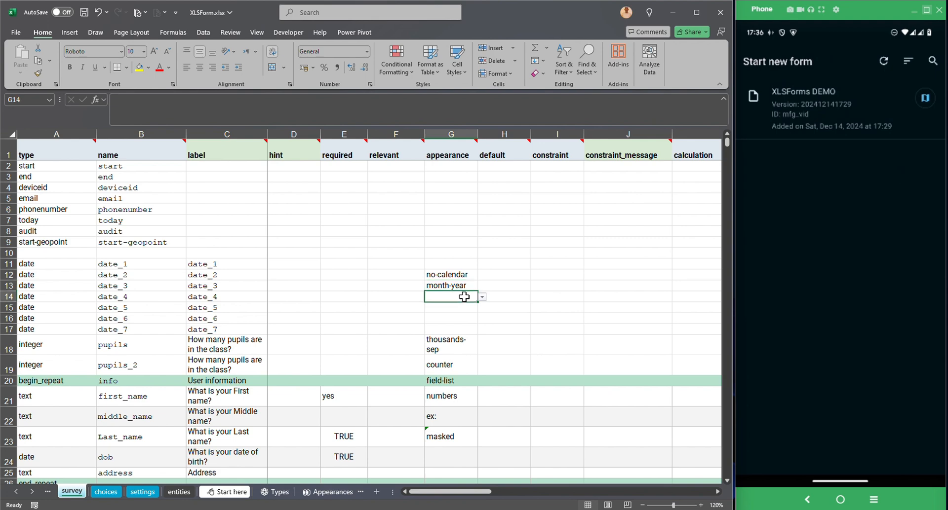
{"action": "type", "text": "ye"}
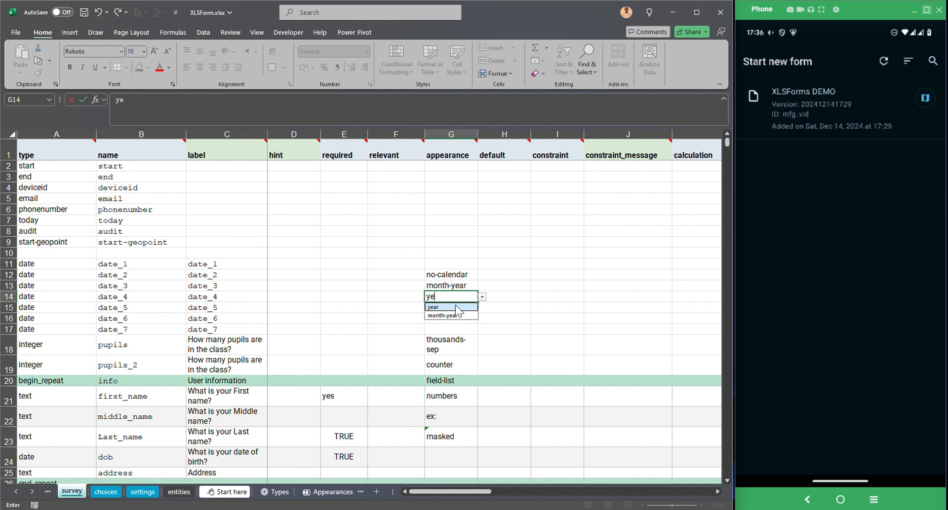
{"action": "left_click", "coordinate": [453, 307]}
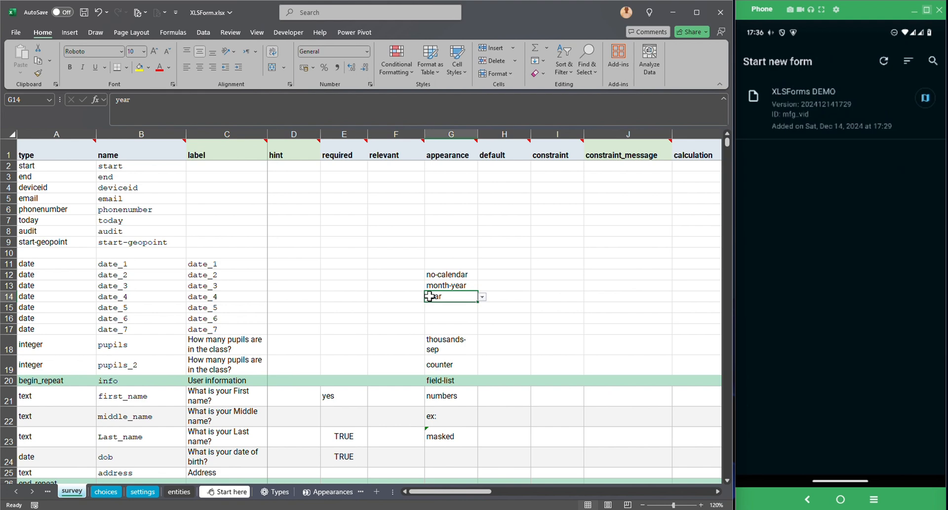
{"action": "left_click", "coordinate": [467, 284]}
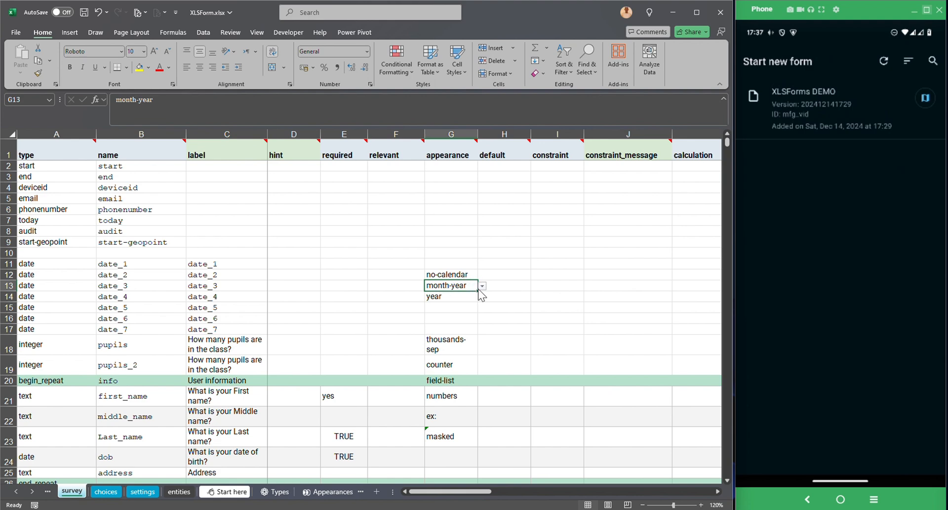
{"action": "left_click", "coordinate": [442, 298]}
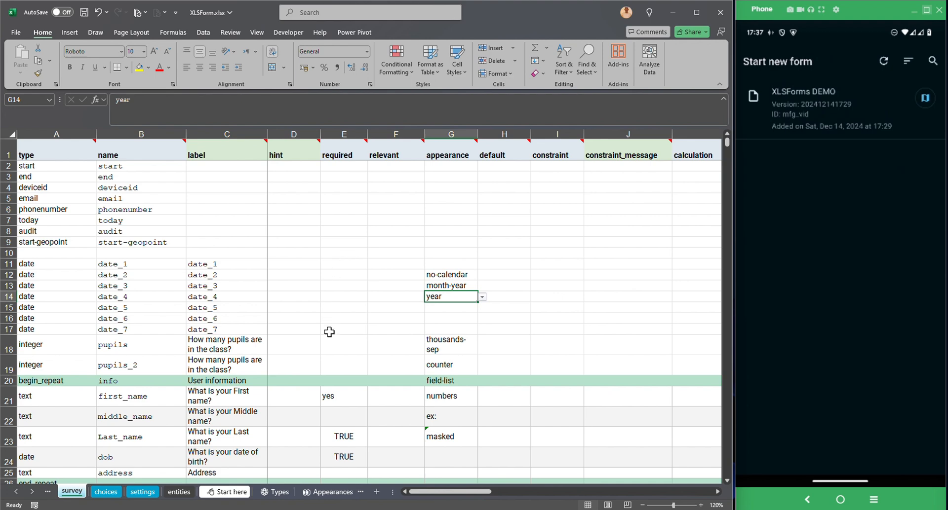
Save the workbook and select the date_1 question row.
{"action": "left_click", "coordinate": [362, 282]}
{"action": "key", "text": "ctrl+s"}
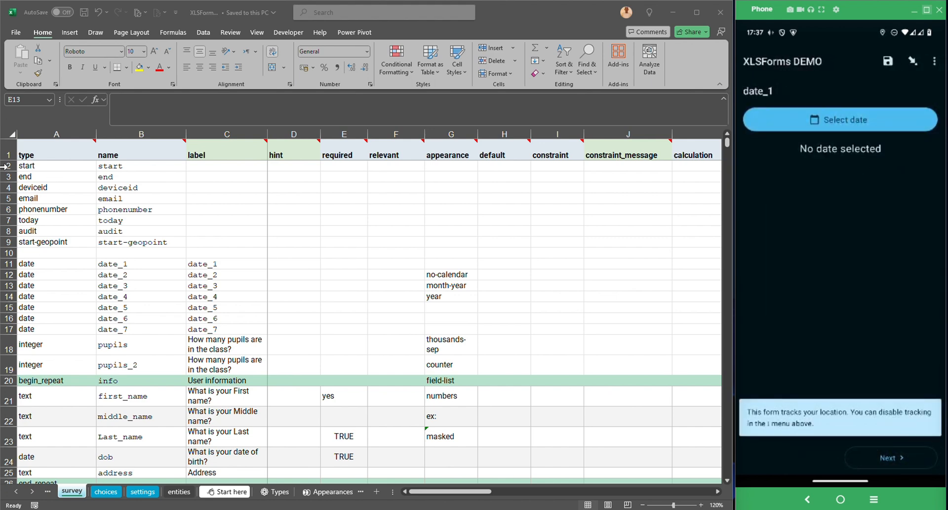
{"action": "left_click", "coordinate": [228, 264]}
{"action": "left_click", "coordinate": [10, 264]}
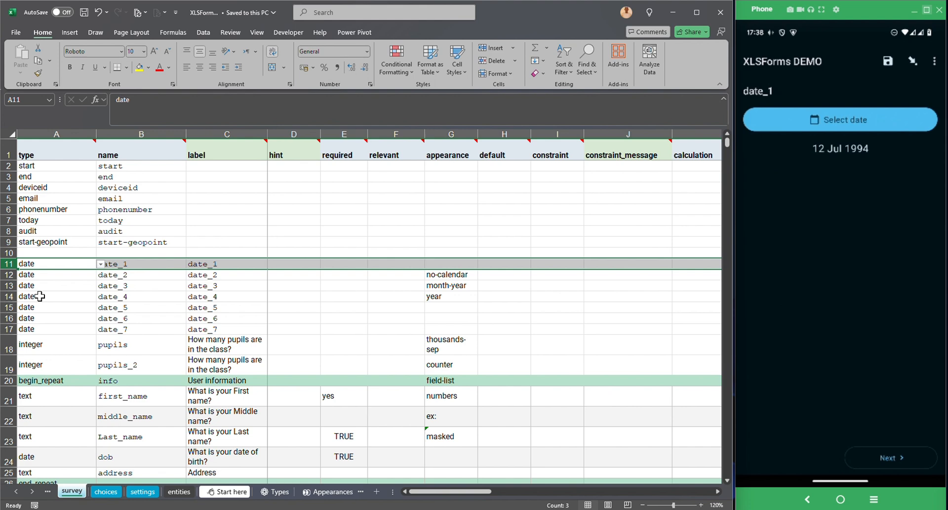
Select the whole date_2 question row in the spreadsheet.
{"action": "left_click", "coordinate": [2, 274]}
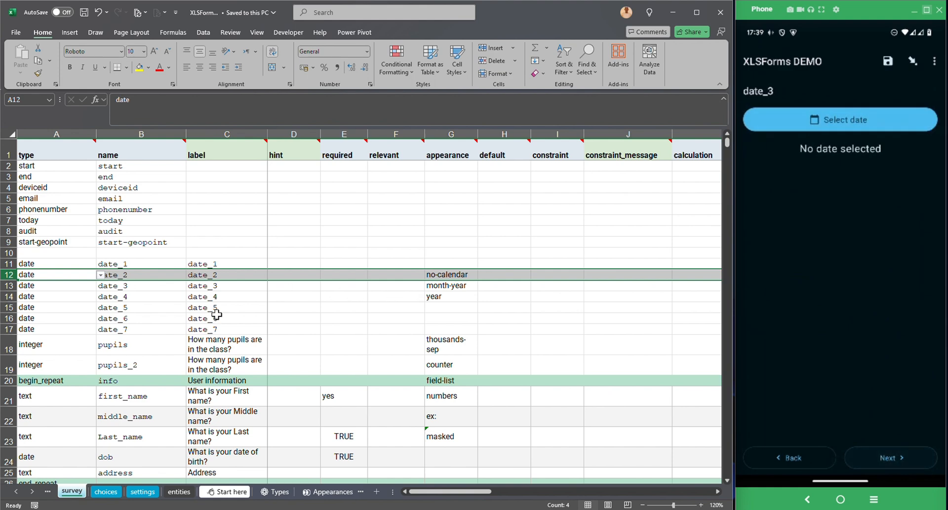
Review the date_2–date_4 appearances, then select date_5's appearance cell and the pupils row.
{"action": "left_click", "coordinate": [450, 285]}
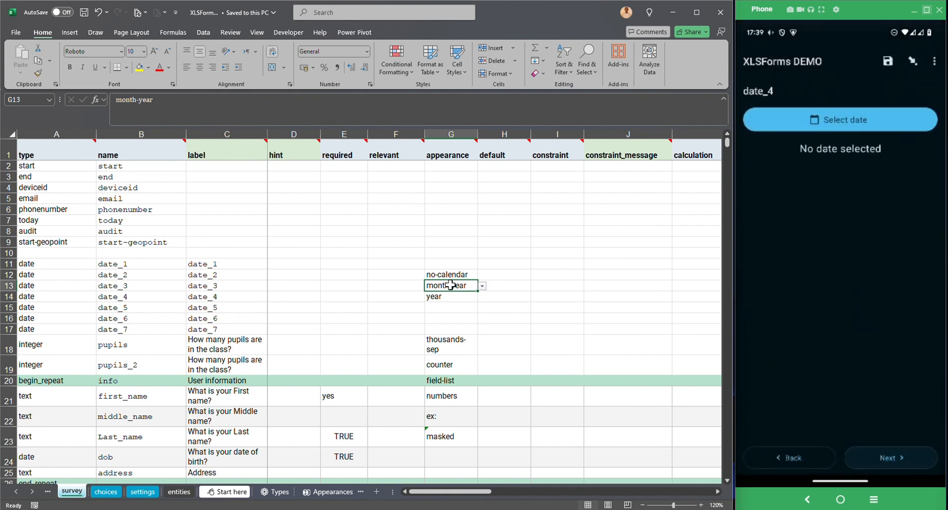
{"action": "left_click", "coordinate": [440, 296]}
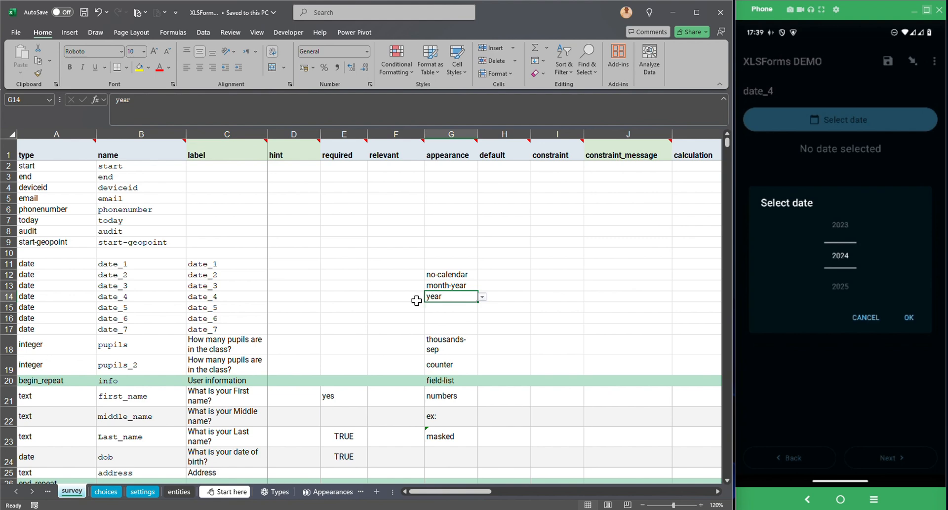
{"action": "left_click", "coordinate": [453, 284]}
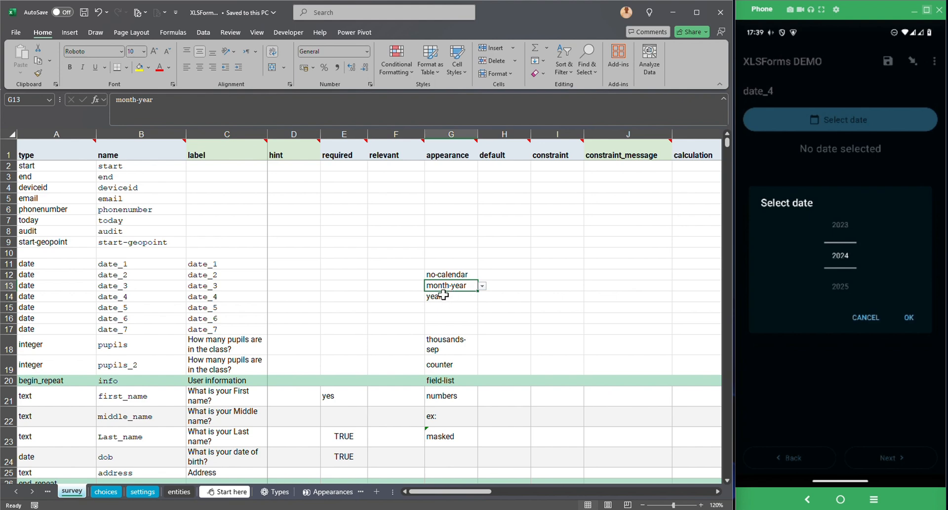
{"action": "left_click", "coordinate": [443, 295]}
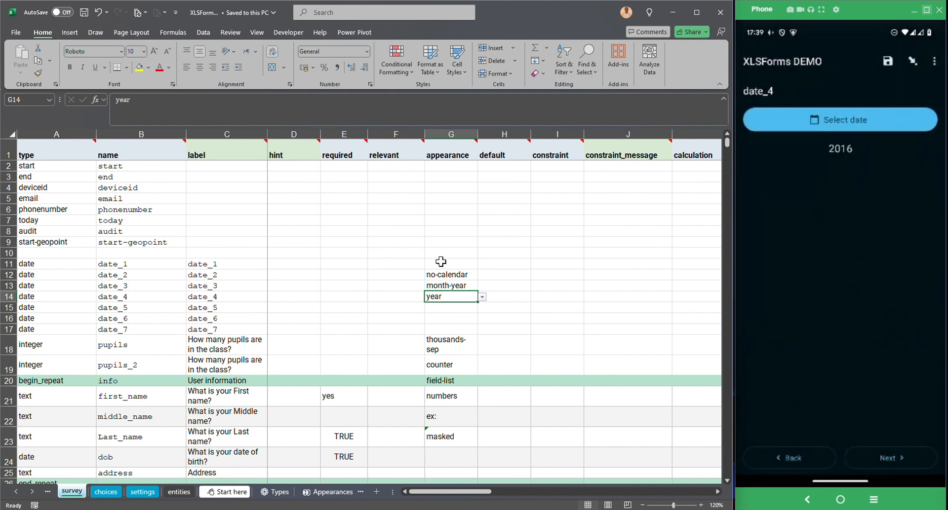
{"action": "left_click_drag", "start_coordinate": [441, 273], "coordinate": [435, 297]}
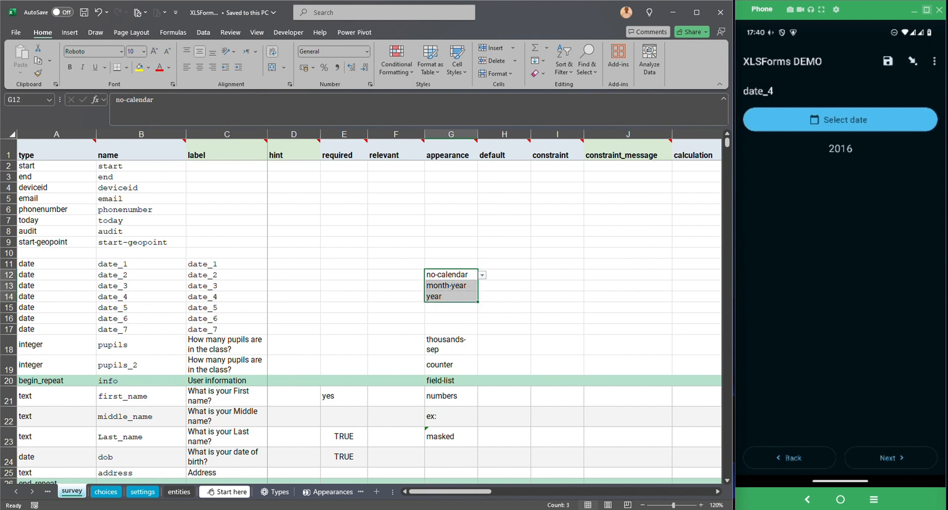
{"action": "key", "text": "alt+Tab"}
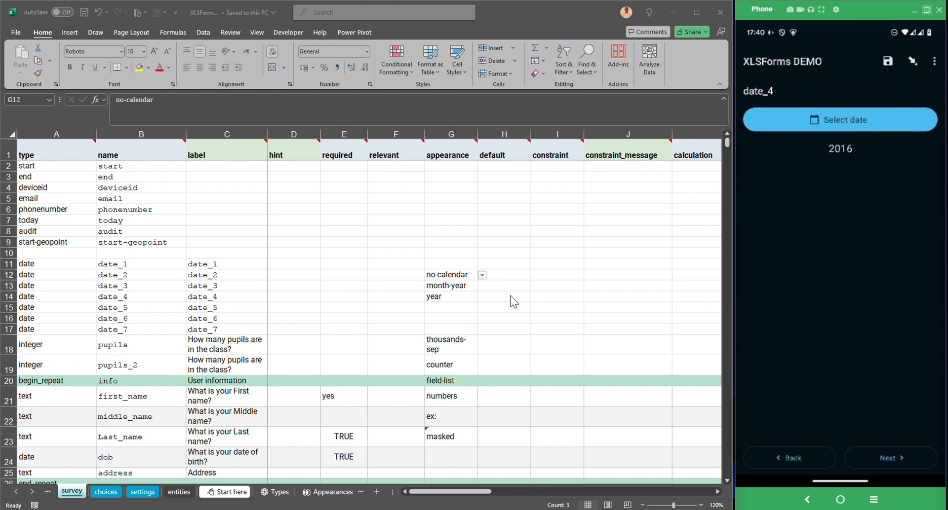
{"action": "left_click", "coordinate": [455, 307]}
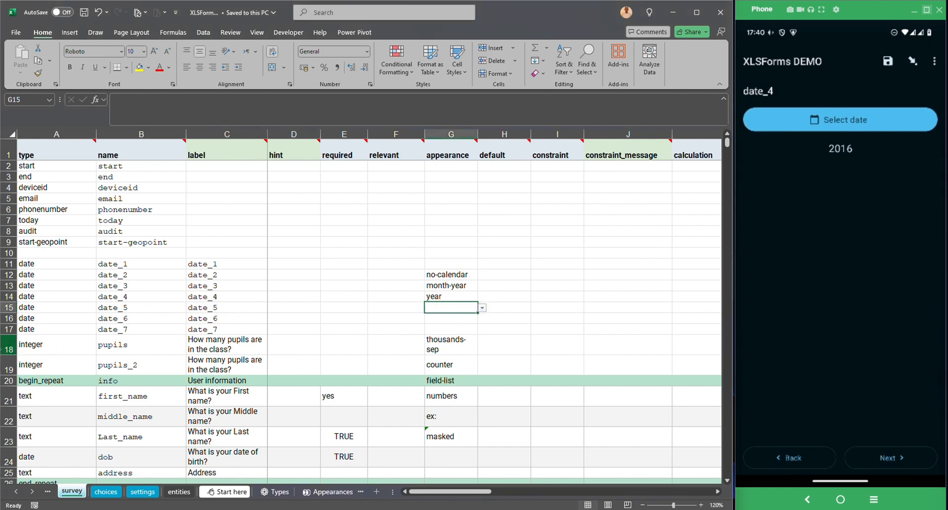
{"action": "left_click", "coordinate": [6, 348]}
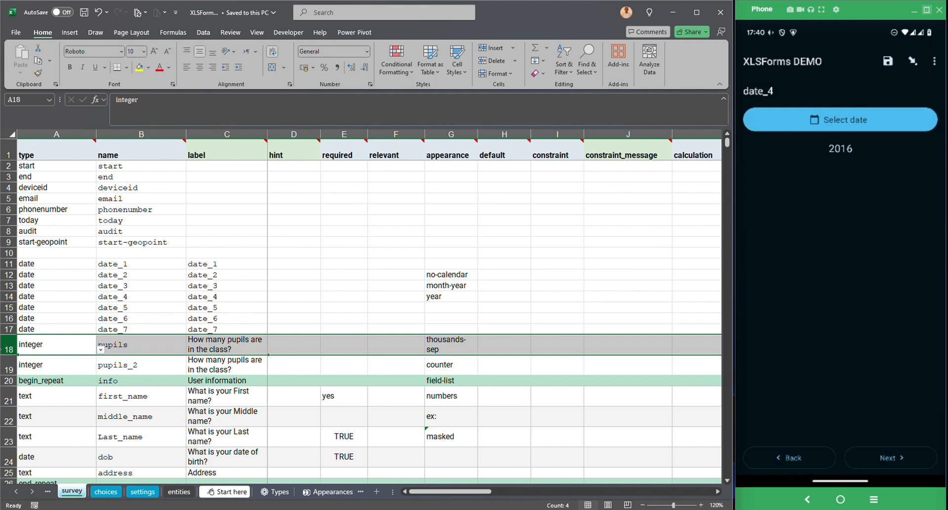
Insert four blank rows, 18–21, above the pupils question.
{"action": "key", "text": "shift+Down"}
{"action": "key", "text": "shift+Down"}
{"action": "key", "text": "shift+Down"}
{"action": "key", "text": "shift+F10"}
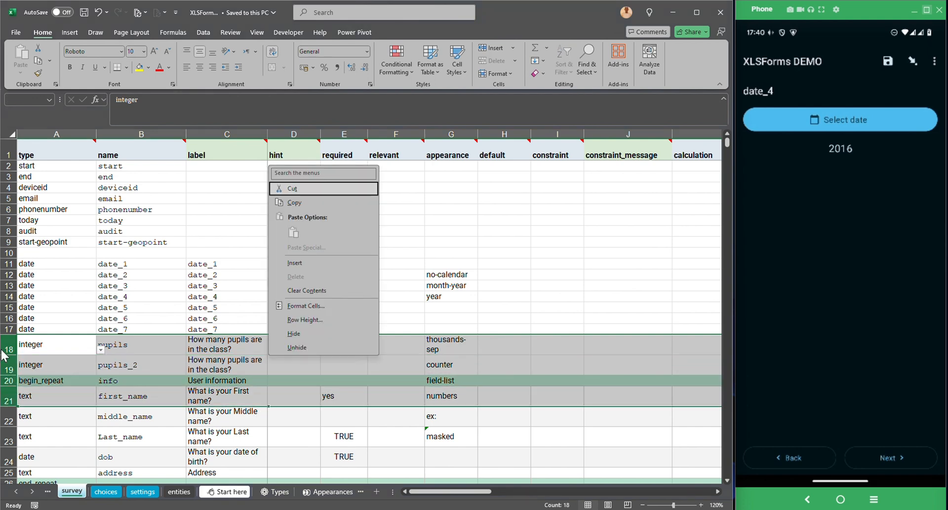
{"action": "key", "text": "i"}
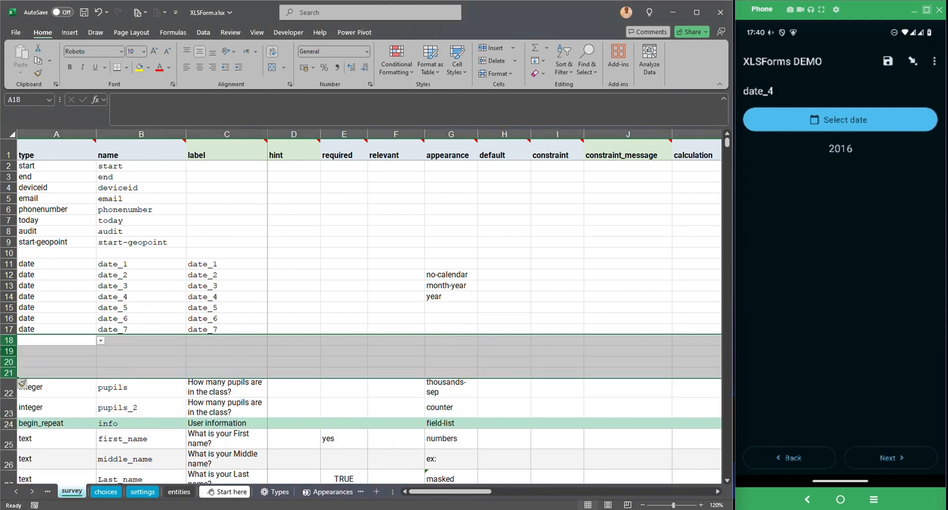
Fill rows 18–21 with date type, names and labels date_8 to date_11.
{"action": "left_click", "coordinate": [33, 329]}
{"action": "left_click", "coordinate": [150, 330]}
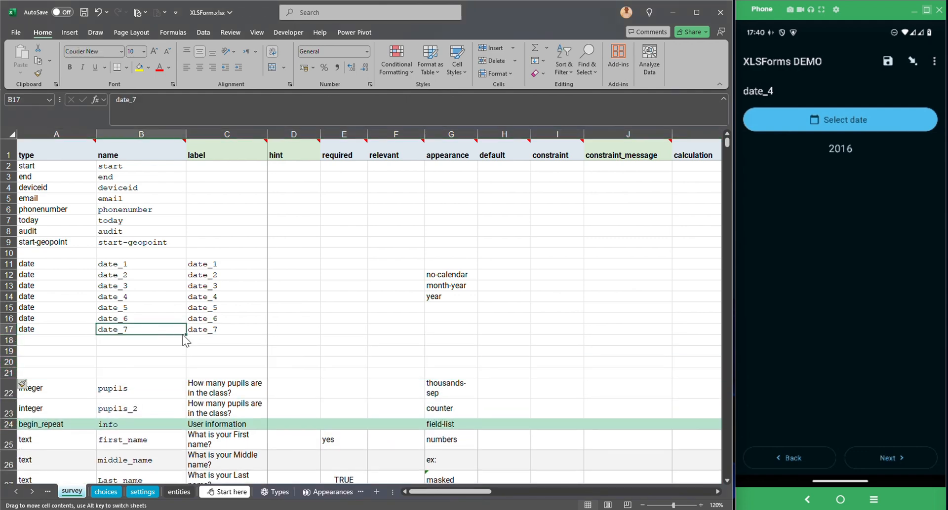
{"action": "left_click_drag", "start_coordinate": [184, 335], "coordinate": [182, 371]}
{"action": "left_click", "coordinate": [52, 328]}
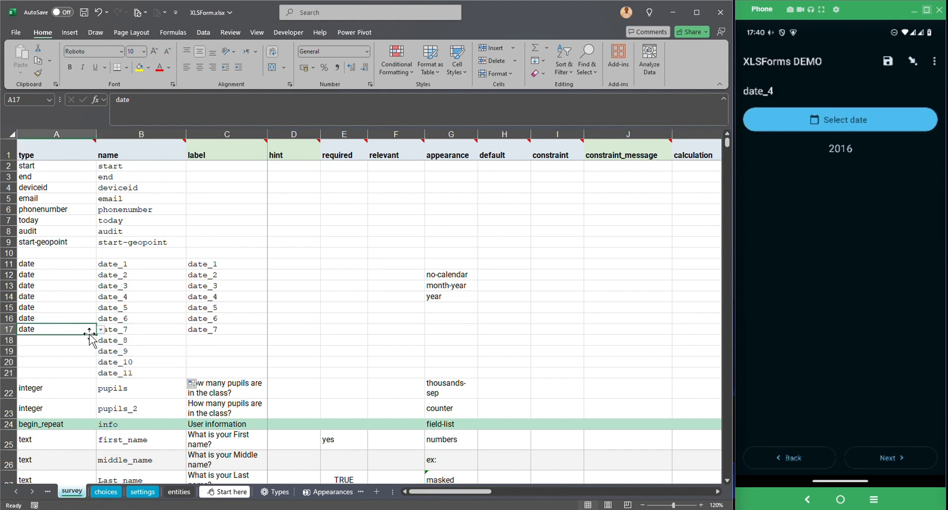
{"action": "left_click_drag", "start_coordinate": [92, 368], "coordinate": [92, 374]}
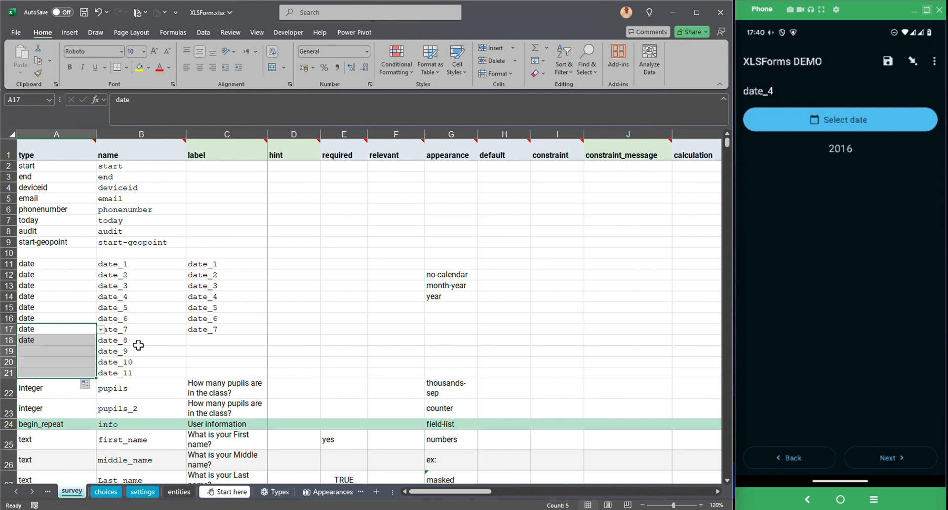
{"action": "left_click", "coordinate": [223, 329]}
{"action": "left_click_drag", "start_coordinate": [267, 338], "coordinate": [257, 373]}
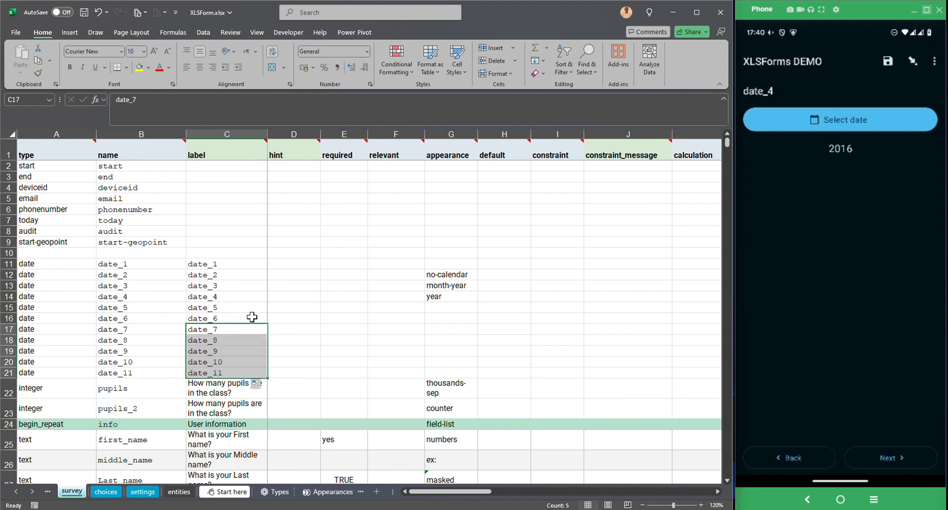
{"action": "left_click", "coordinate": [280, 339]}
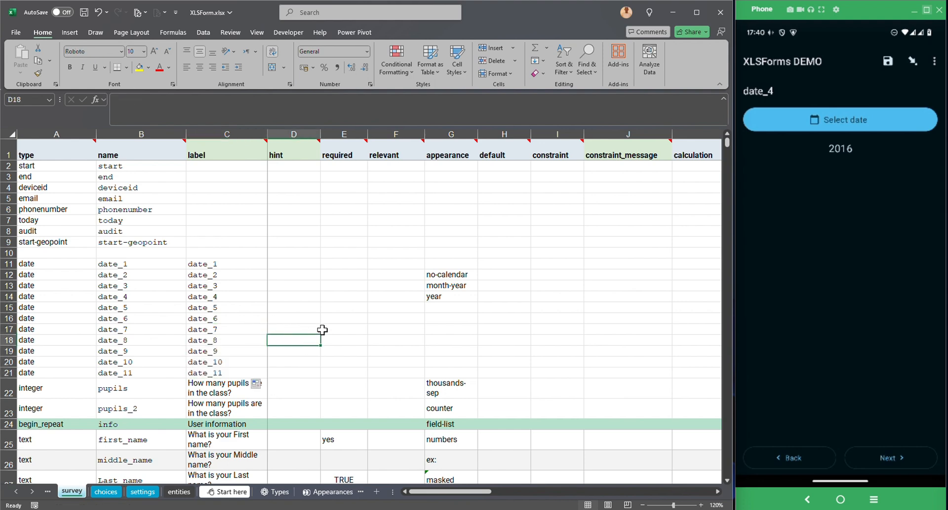
Set date_5's appearance in G15 to islamic.
{"action": "left_click", "coordinate": [435, 305]}
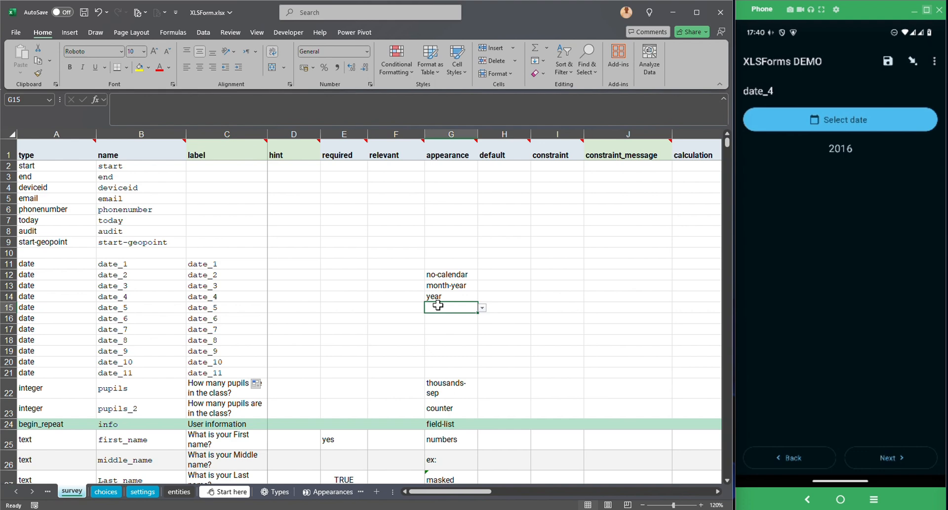
{"action": "left_click", "coordinate": [481, 308]}
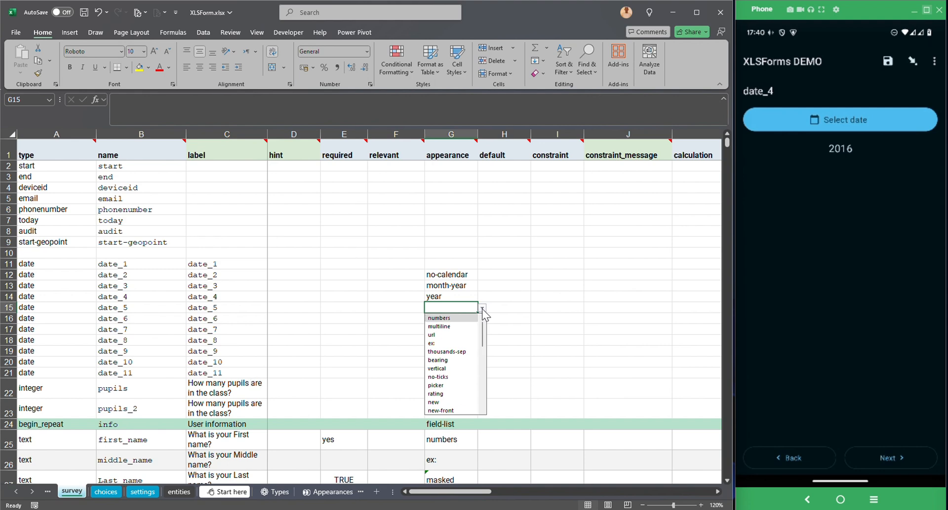
{"action": "left_click", "coordinate": [482, 309]}
{"action": "type", "text": "is"}
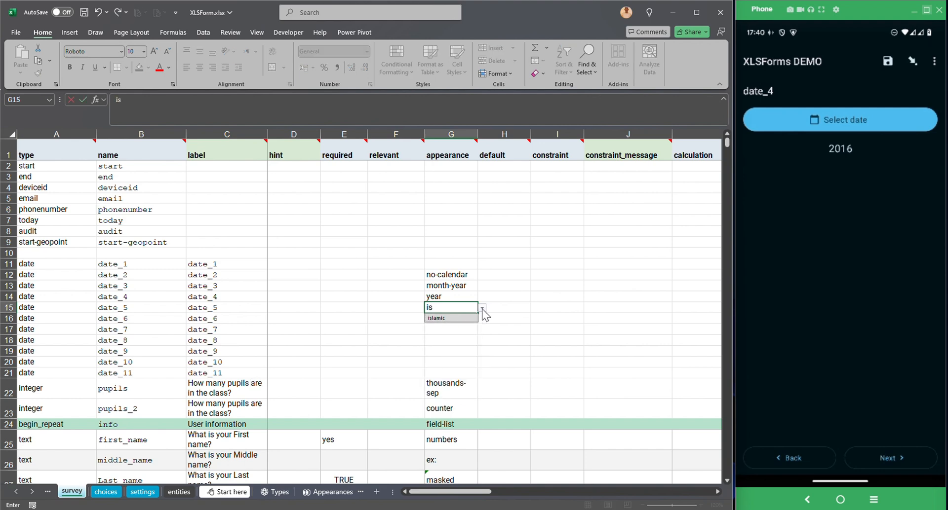
{"action": "left_click", "coordinate": [447, 318]}
{"action": "key", "text": "Return"}
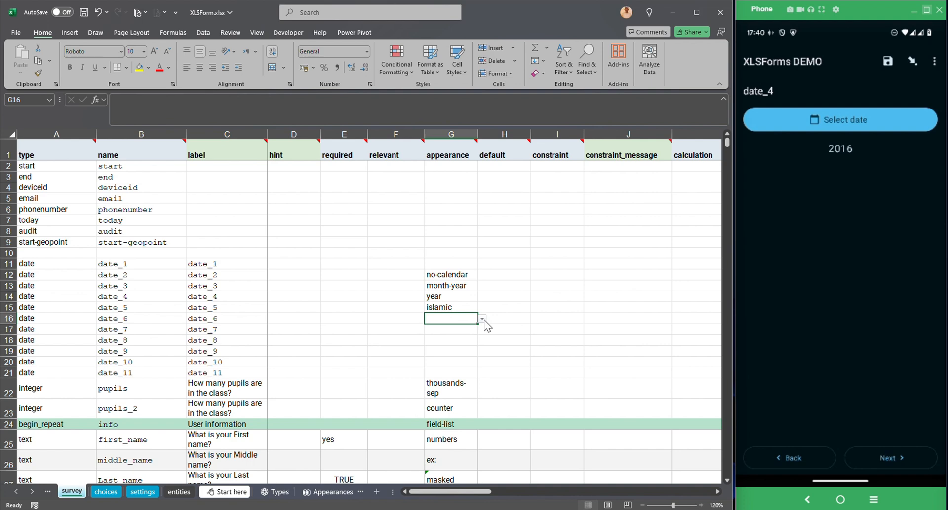
Set persian in G16 for date_6 and bikram-sambat in G17 for date_7.
{"action": "left_click", "coordinate": [482, 319]}
{"action": "left_click", "coordinate": [484, 320]}
{"action": "type", "text": "pe"}
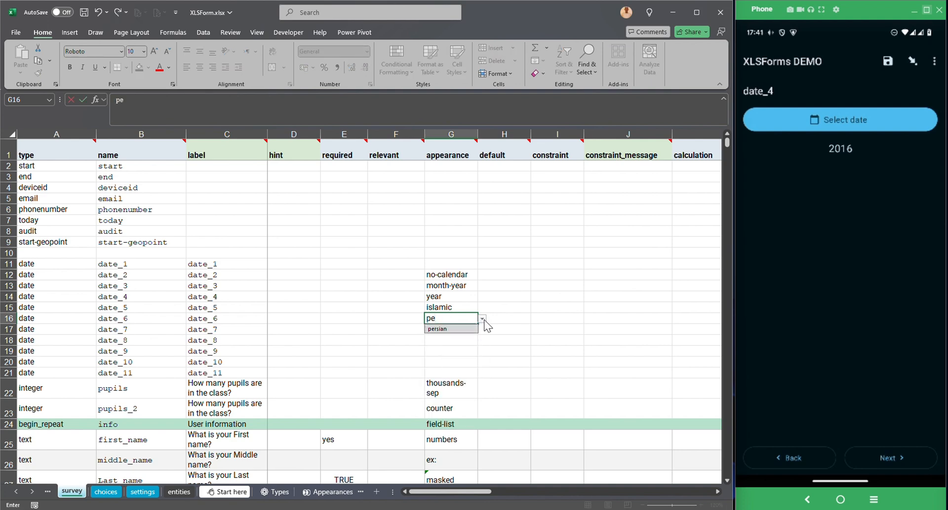
{"action": "left_click", "coordinate": [437, 329]}
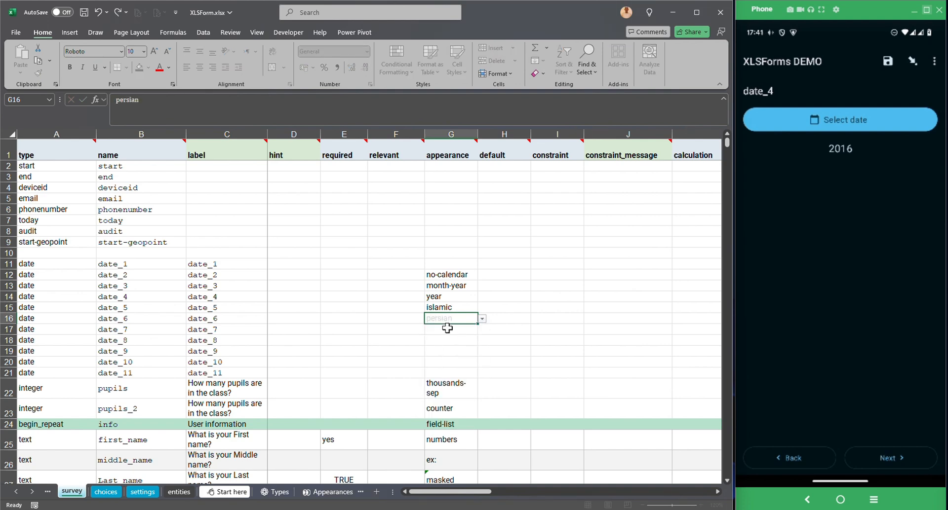
{"action": "key", "text": "Return"}
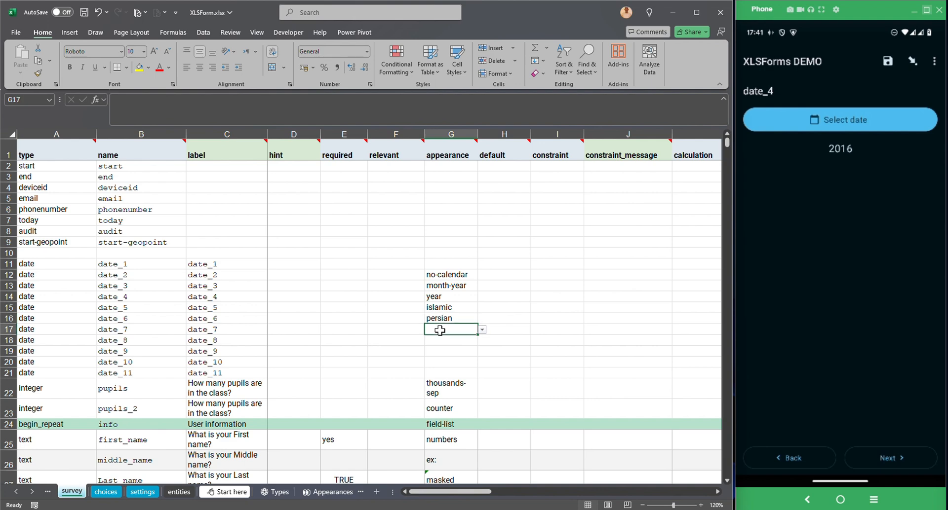
{"action": "type", "text": "bik"}
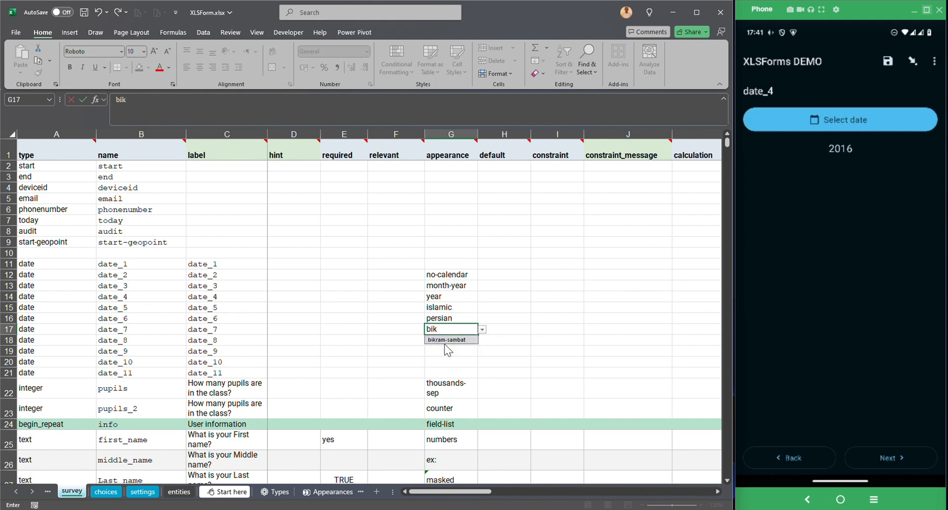
{"action": "left_click", "coordinate": [447, 339]}
{"action": "key", "text": "Return"}
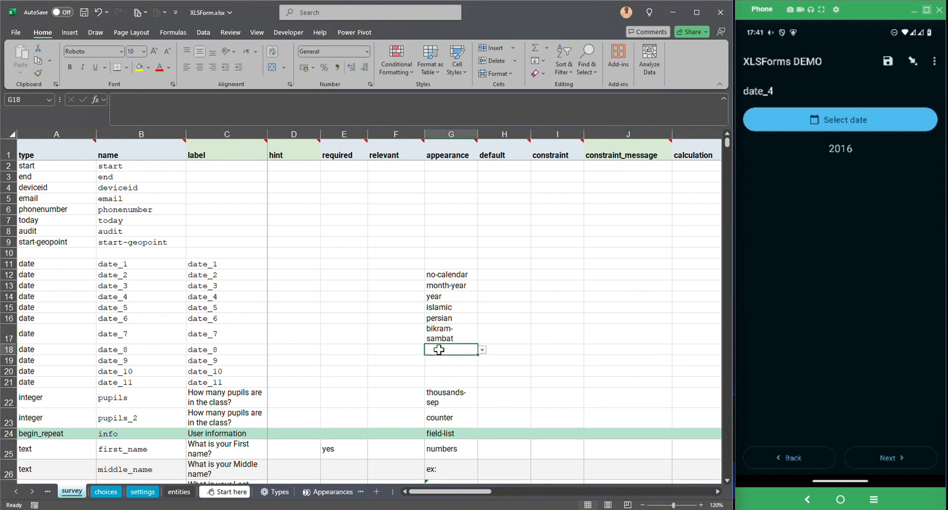
Enter buddhist as date_8's appearance in G18.
{"action": "type", "text": "bud"}
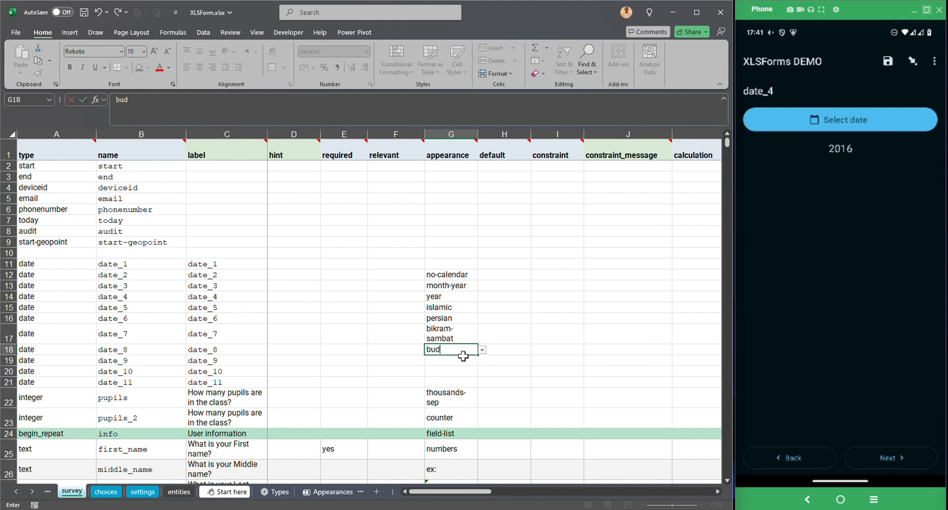
{"action": "key", "text": "BackSpace"}
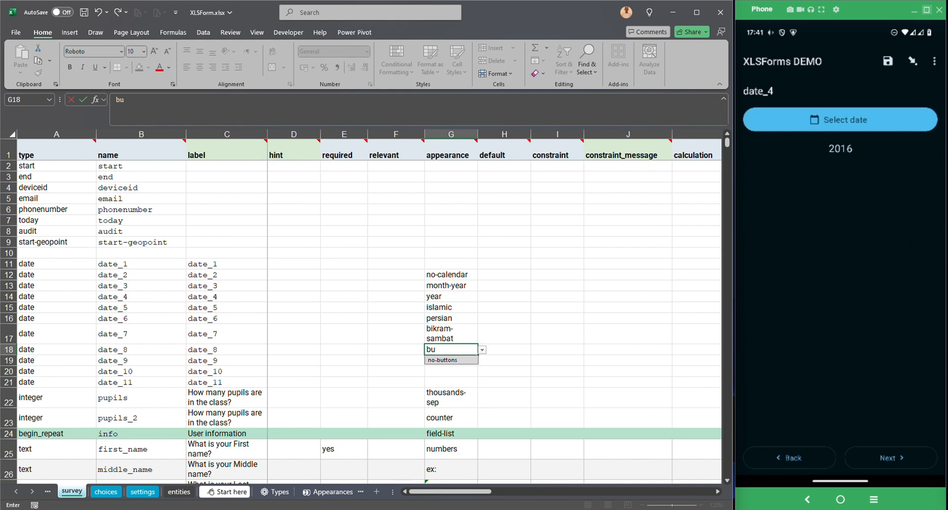
{"action": "key", "text": "Return"}
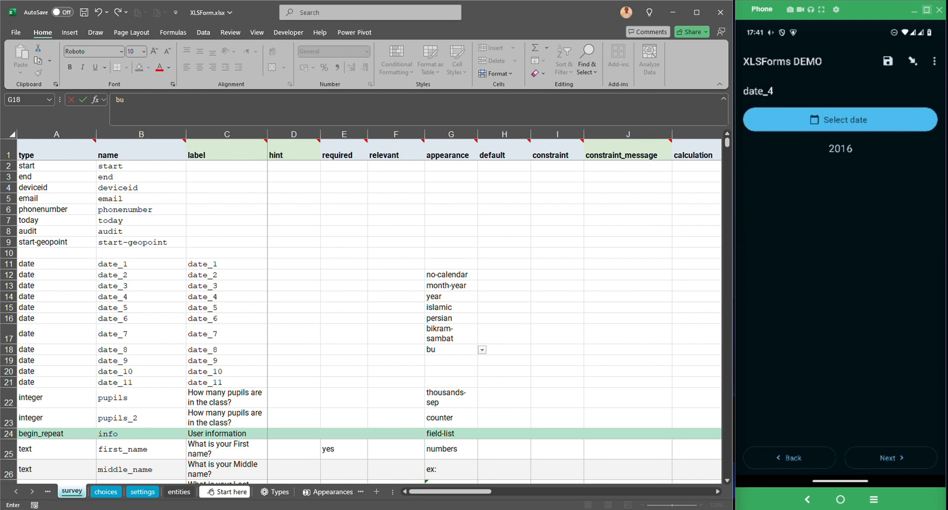
{"action": "double_click", "coordinate": [434, 350]}
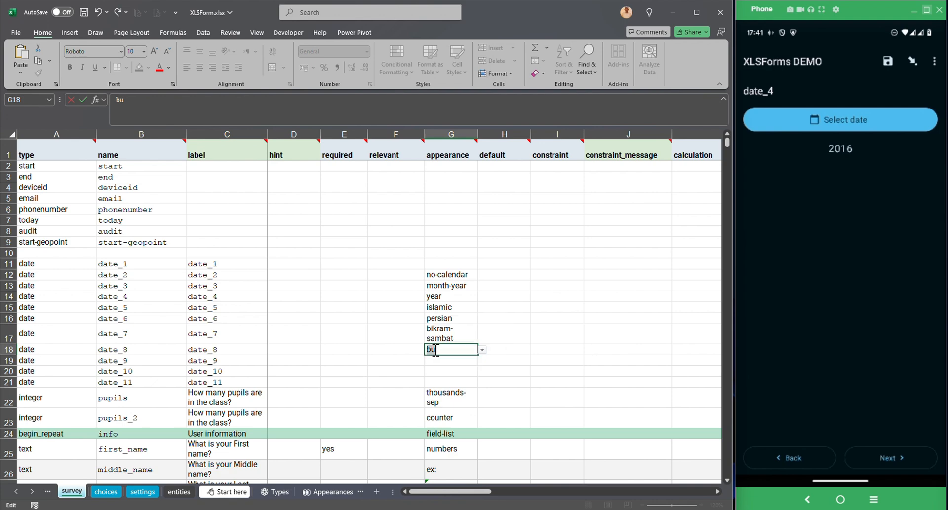
{"action": "type", "text": "buddhist"}
{"action": "key", "text": "Return"}
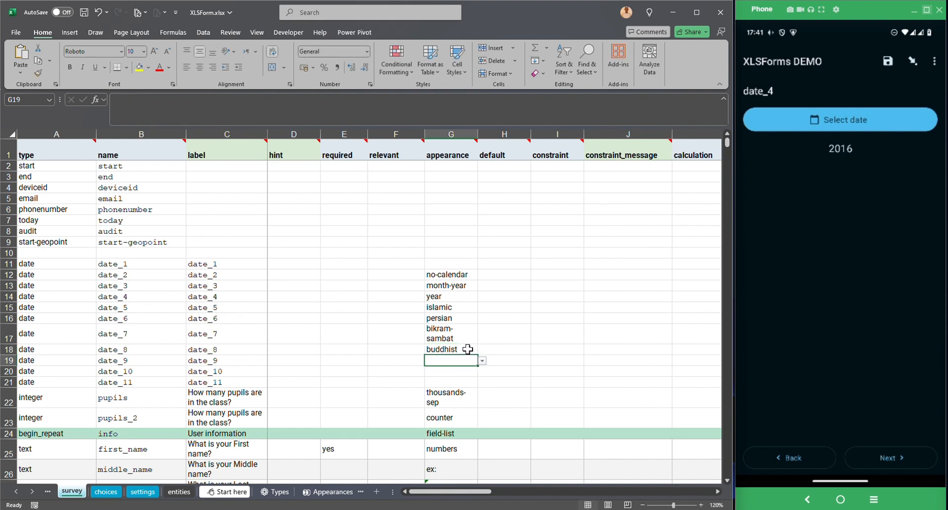
Set G19 to coptic for date_9 and G20 to ethiopian for date_10.
{"action": "left_click", "coordinate": [471, 352]}
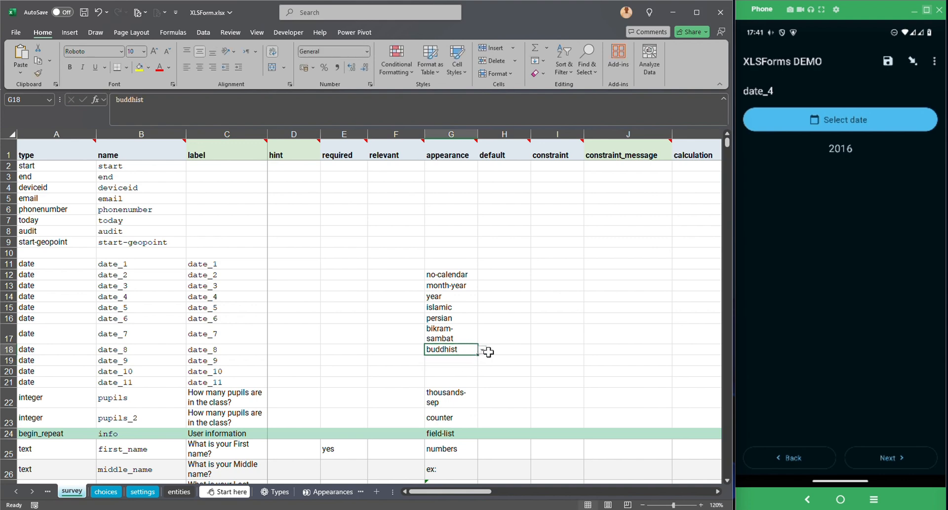
{"action": "left_click", "coordinate": [451, 360]}
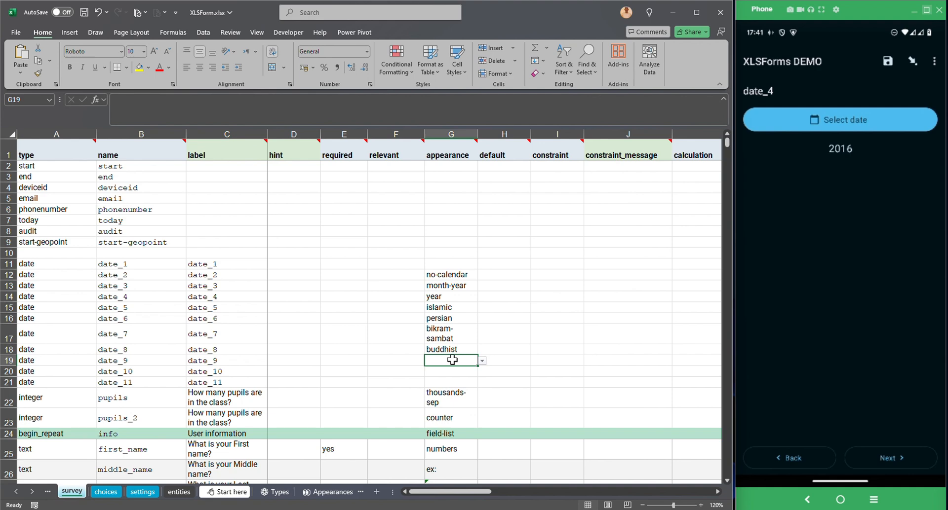
{"action": "type", "text": "cop"}
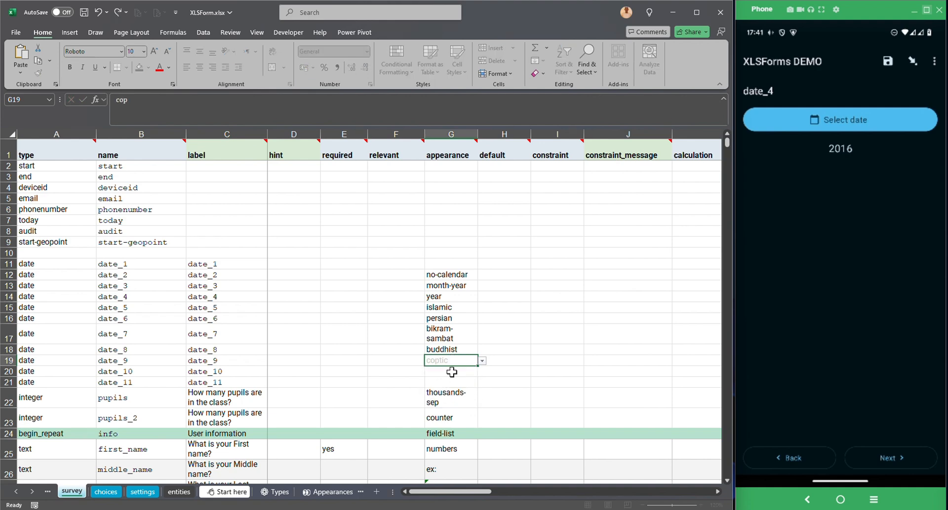
{"action": "left_click", "coordinate": [452, 372]}
{"action": "left_click", "coordinate": [450, 371]}
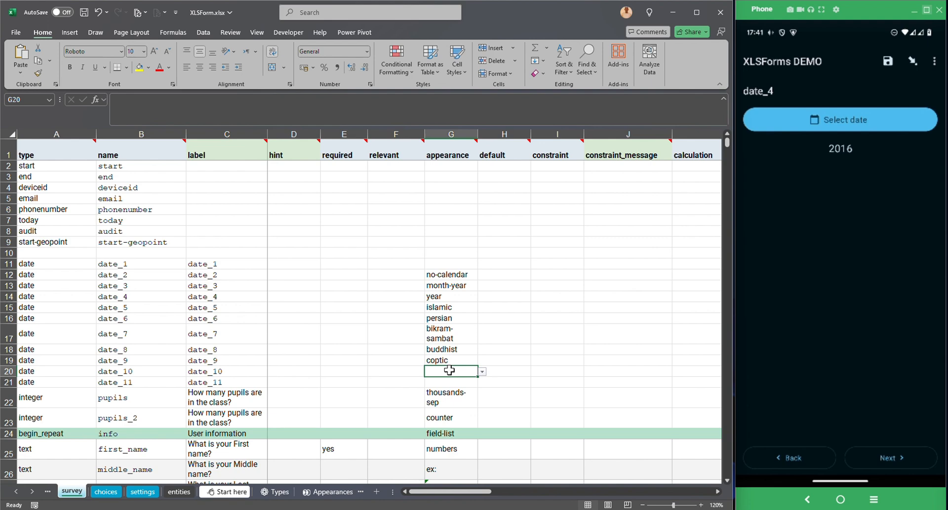
{"action": "type", "text": "eth"}
{"action": "left_click", "coordinate": [447, 383]}
Set G21 to myanmar for date_11 and save the workbook.
{"action": "left_click", "coordinate": [449, 381]}
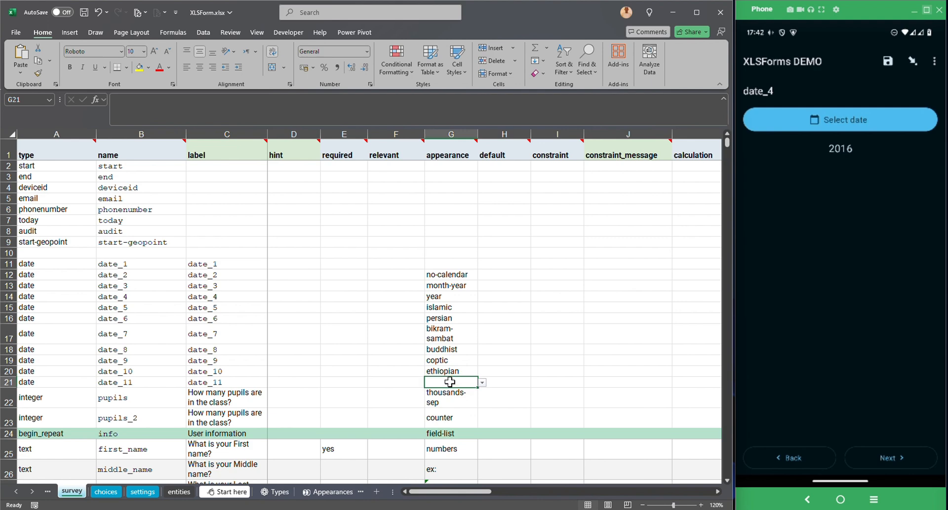
{"action": "type", "text": "my"}
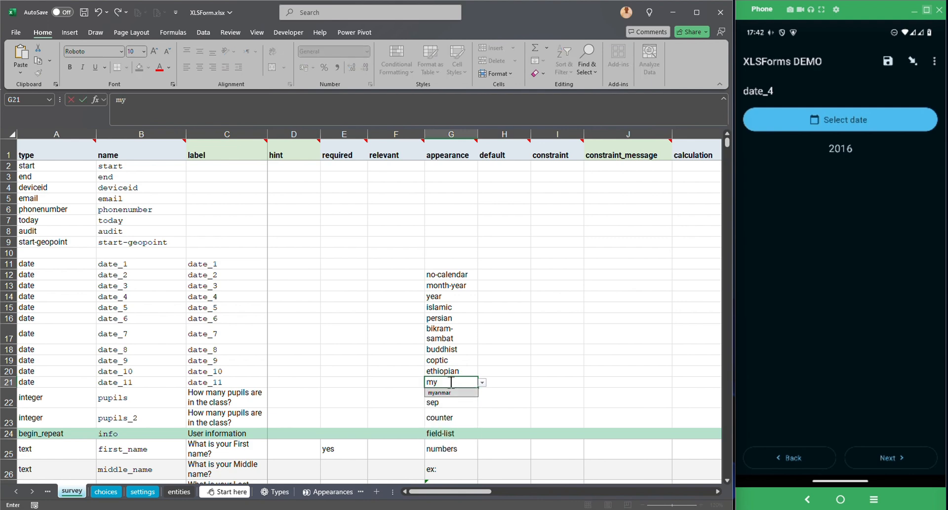
{"action": "left_click", "coordinate": [440, 393]}
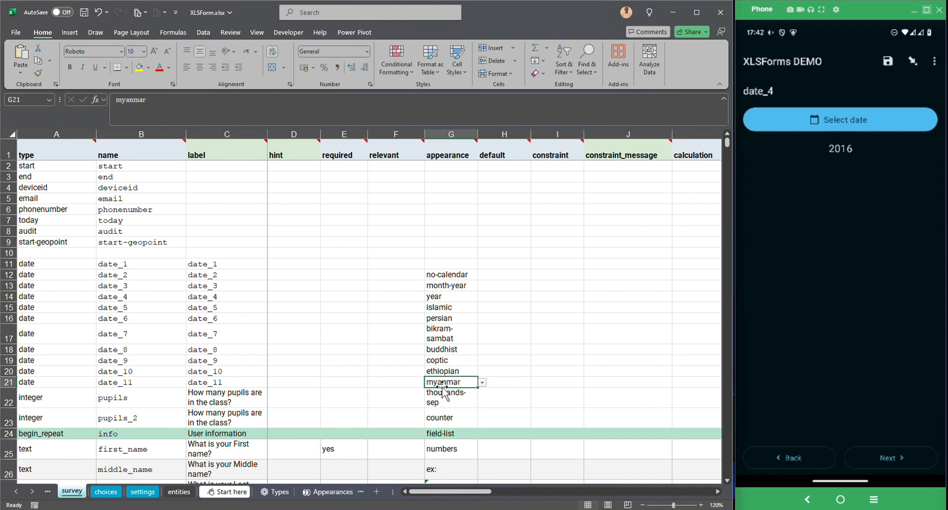
{"action": "left_click", "coordinate": [442, 384]}
{"action": "key", "text": "ctrl+s"}
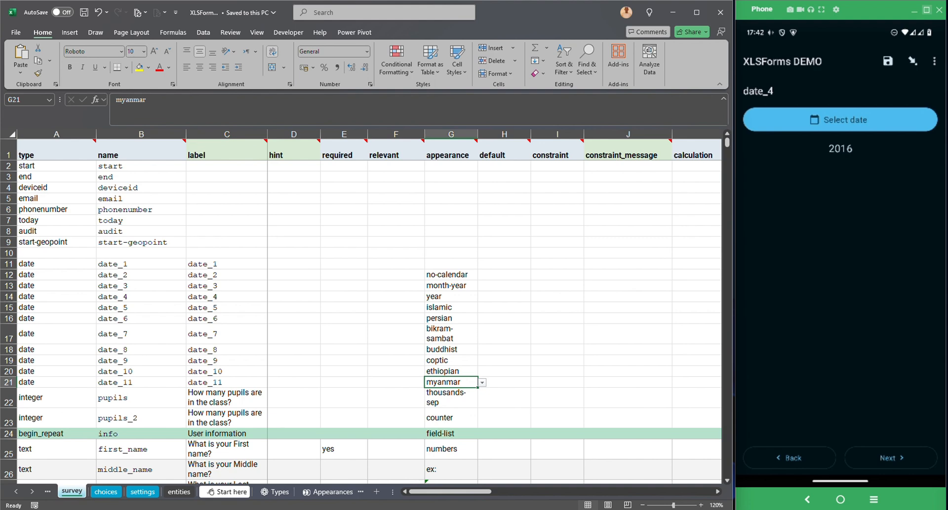
{"action": "key", "text": "alt+Tab"}
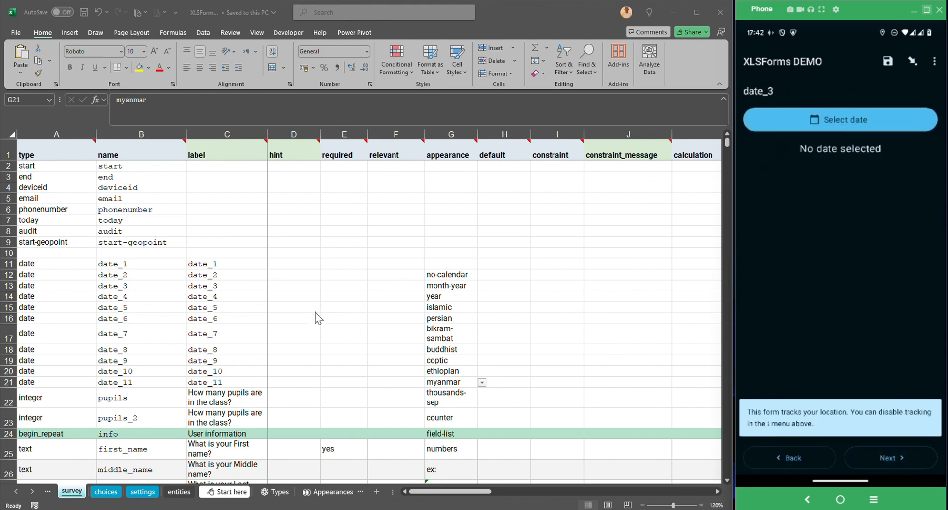
{"action": "left_click", "coordinate": [8, 309]}
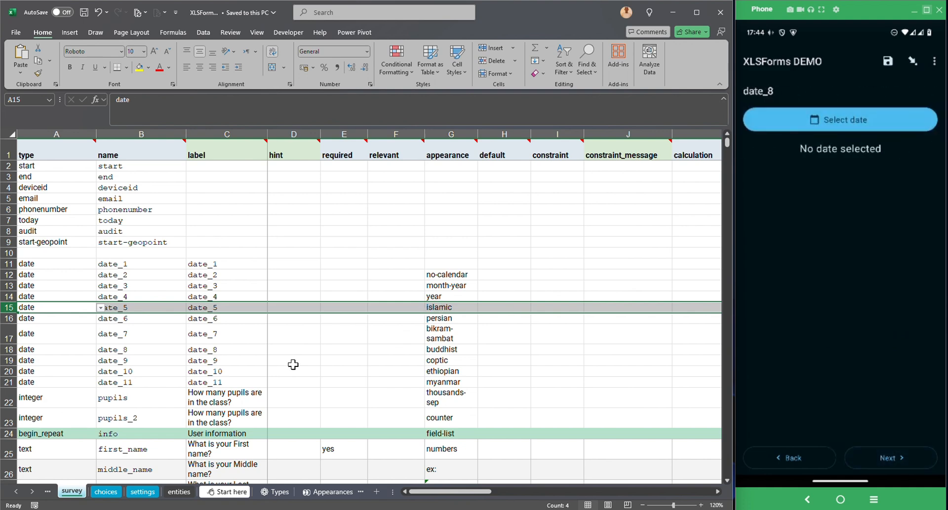
{"action": "left_click", "coordinate": [5, 350]}
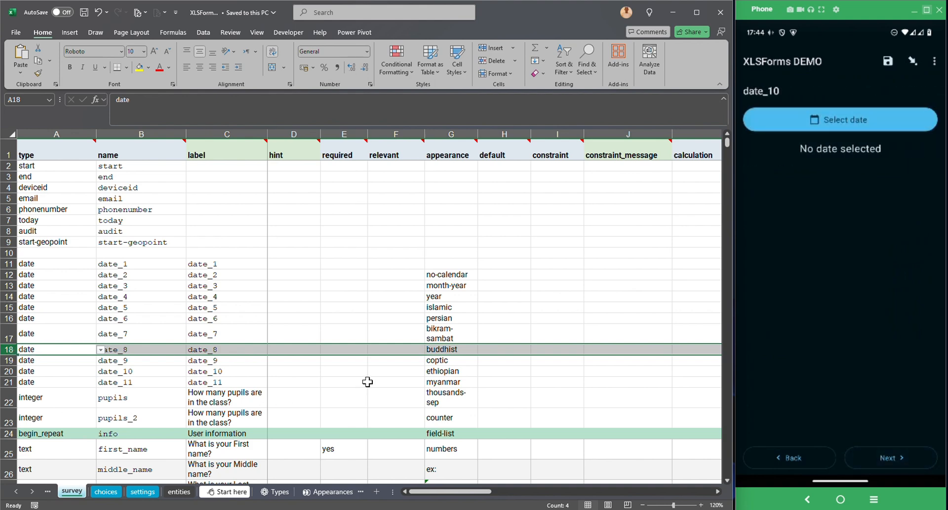
{"action": "left_click", "coordinate": [439, 373]}
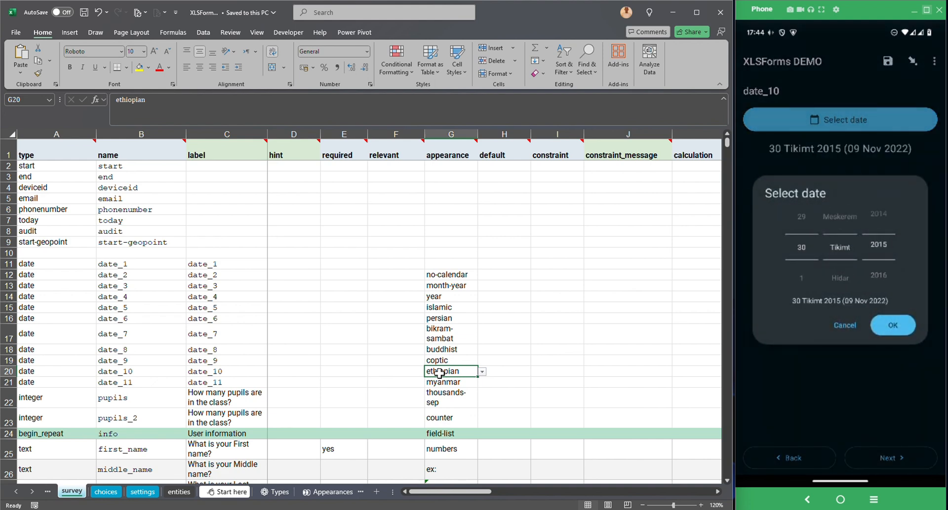
{"action": "left_click", "coordinate": [433, 384]}
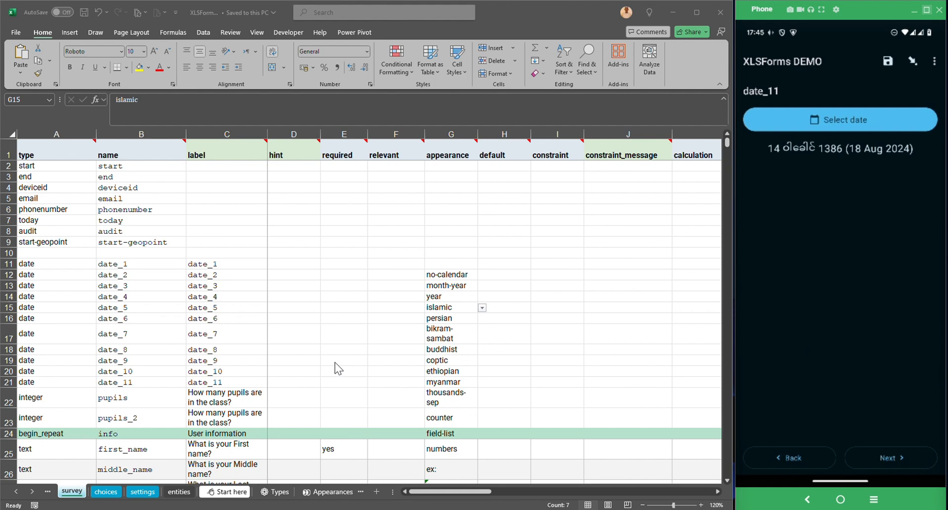
{"action": "left_click", "coordinate": [443, 275]}
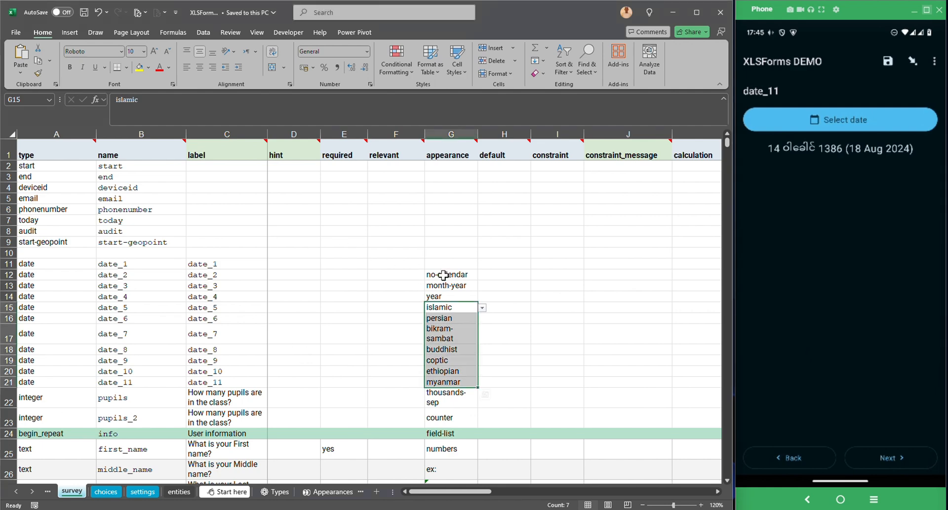
{"action": "left_click_drag", "start_coordinate": [445, 276], "coordinate": [434, 388]}
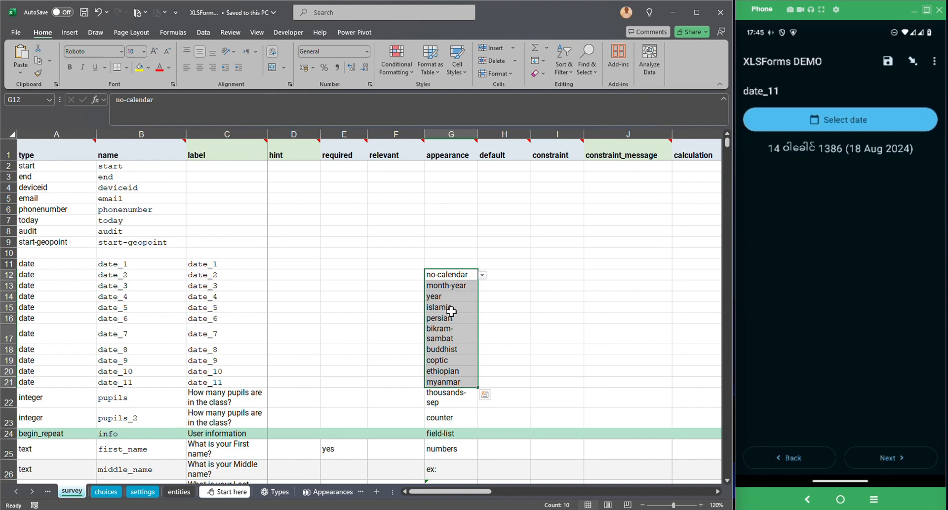
{"action": "left_click", "coordinate": [453, 310]}
{"action": "left_click_drag", "start_coordinate": [453, 309], "coordinate": [453, 383]}
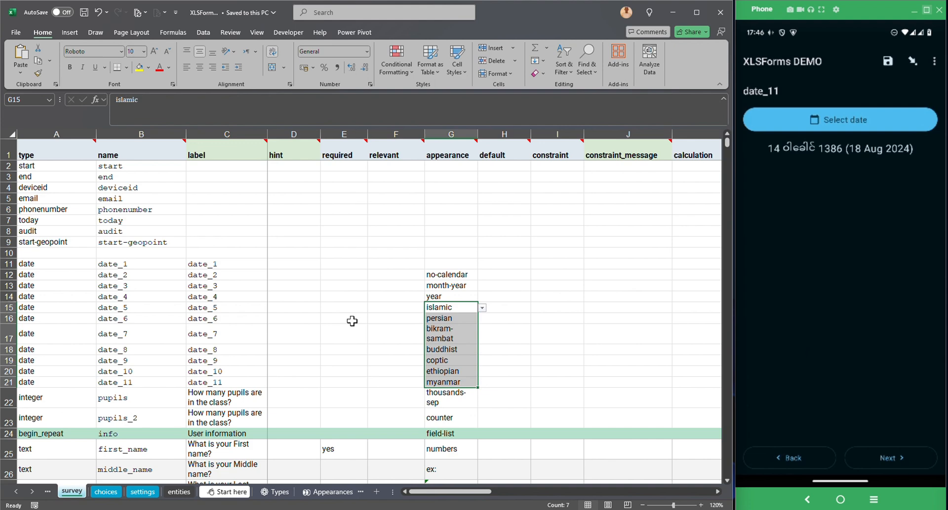
{"action": "mouse_move", "coordinate": [319, 157]}
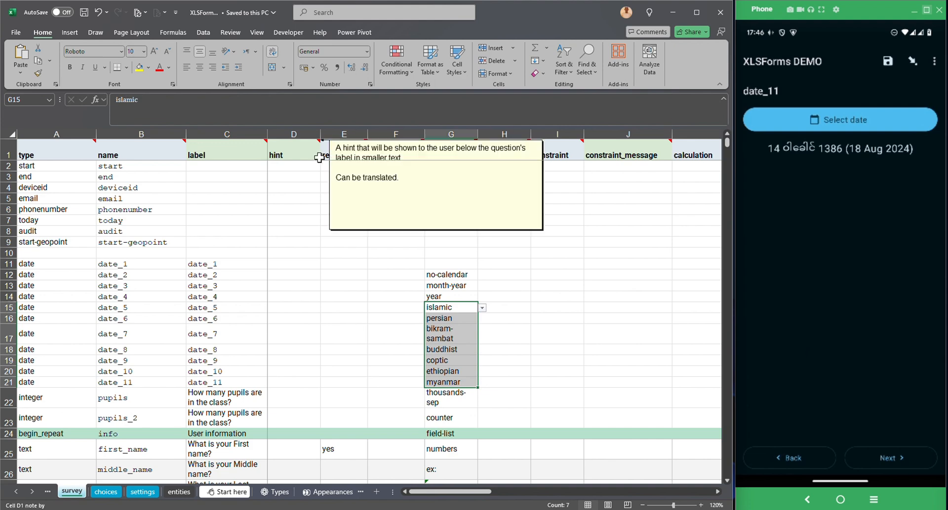